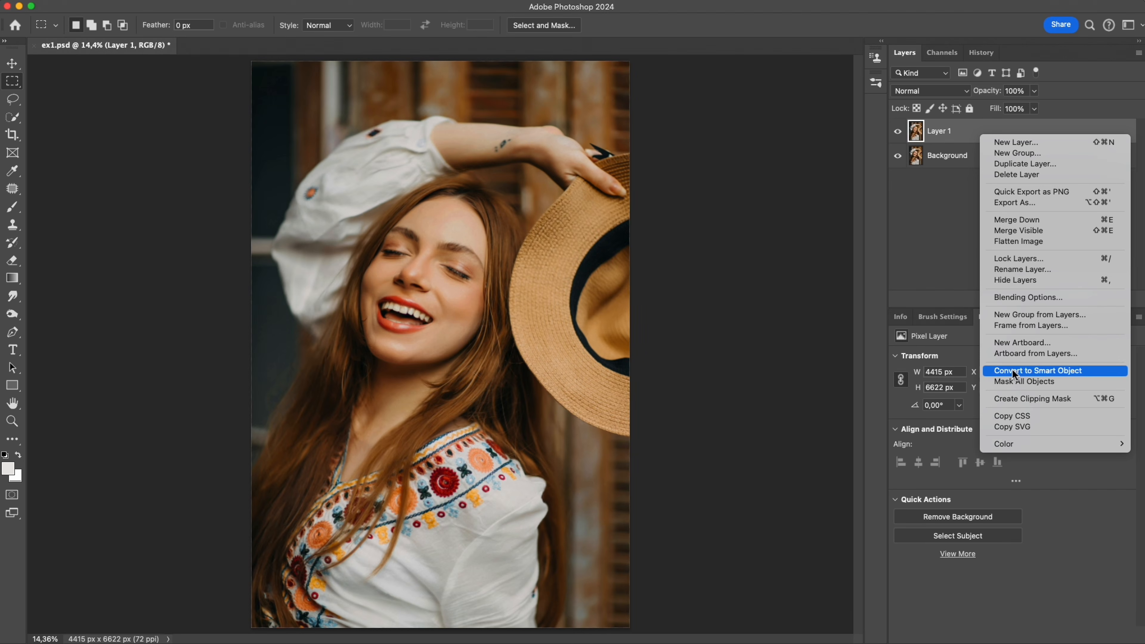
Step: Convert Layer 1 to a Smart Object and open it in the Camera Raw Filter
click(1014, 371)
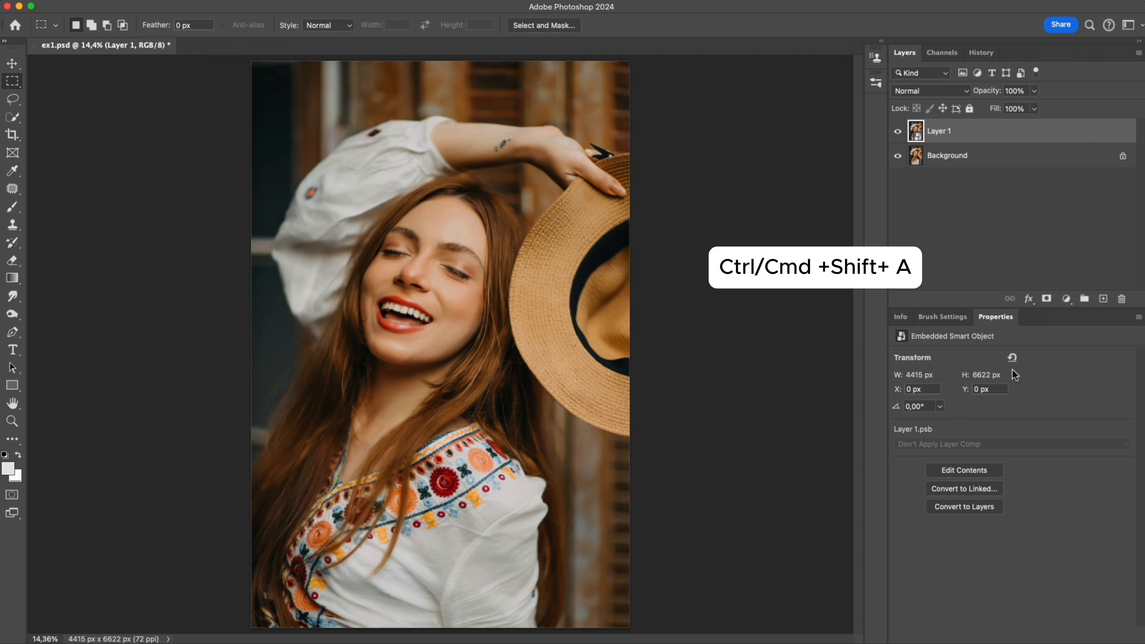
key(super+shift+a)
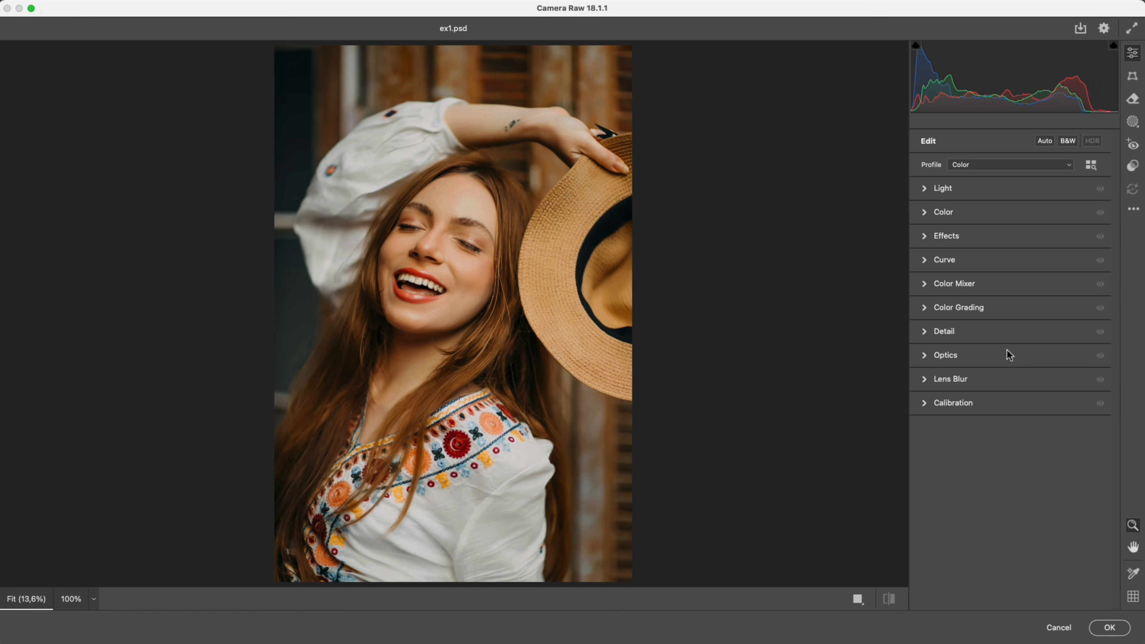
Step: Reduce the skin's saturation in the Color Mixer by targeted adjustment on the face, to Oranges -21 and Yellows -8
click(994, 295)
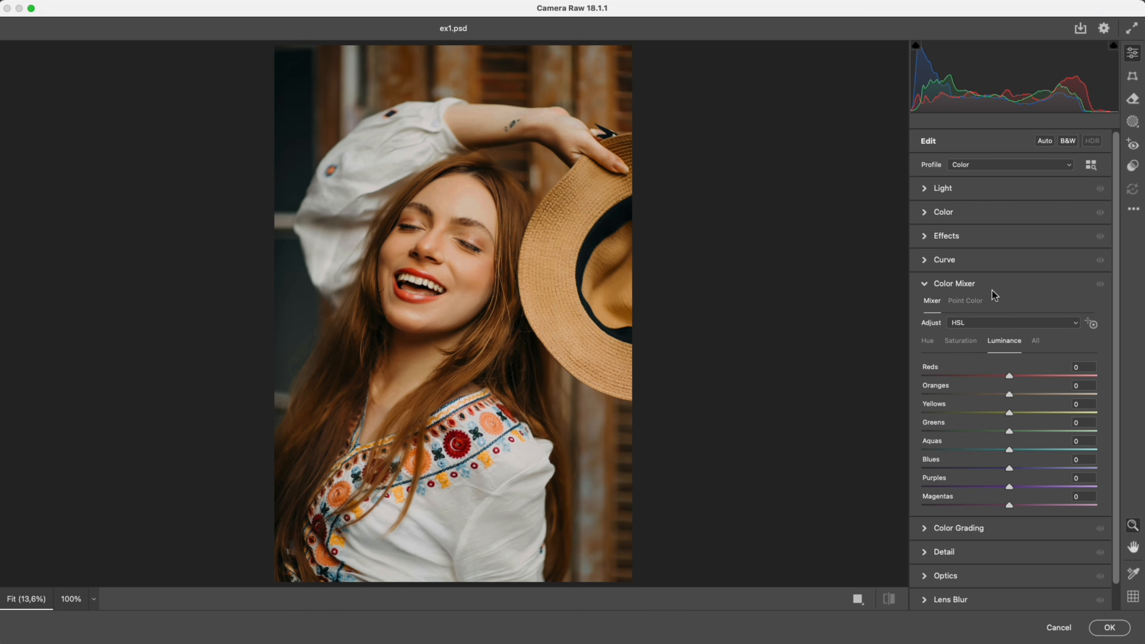
click(1090, 326)
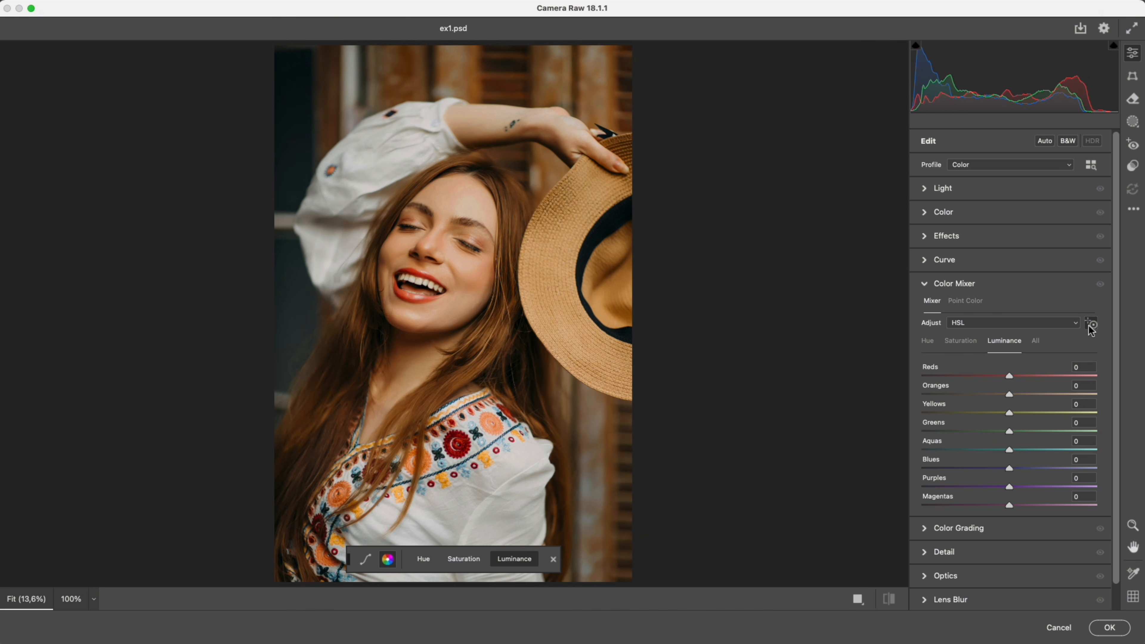
click(961, 347)
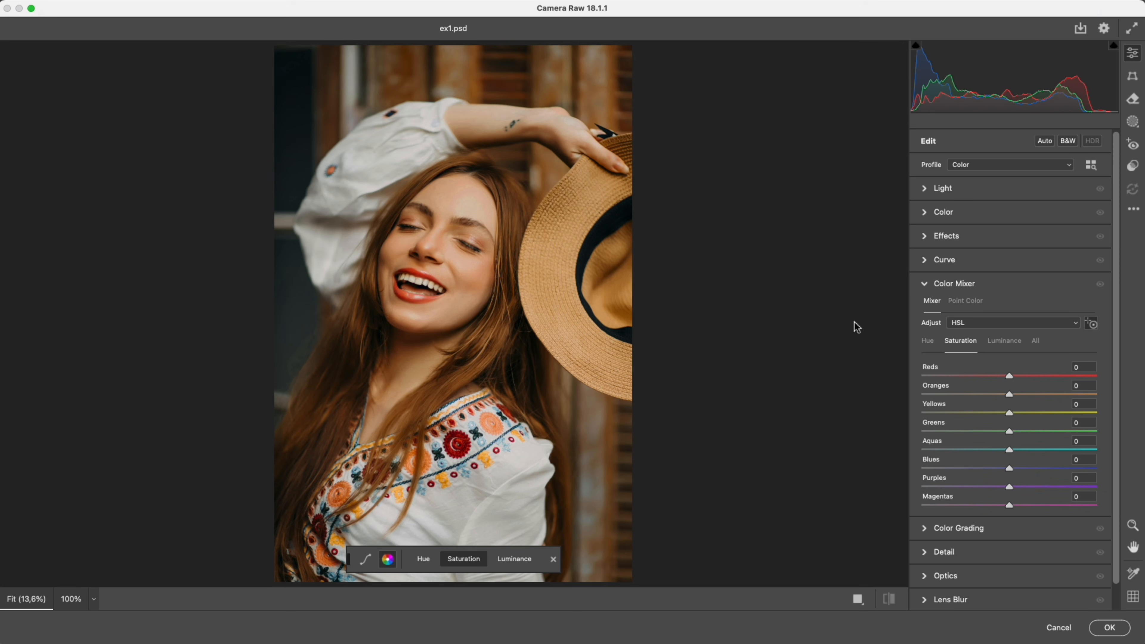
drag(462, 207, 439, 196)
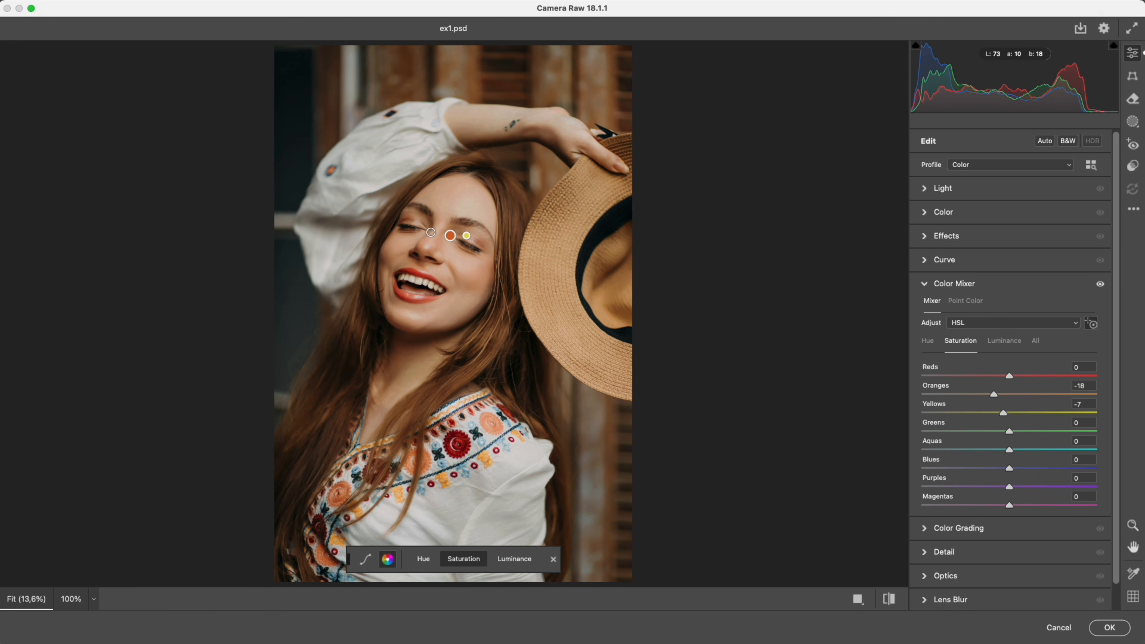
drag(412, 323, 400, 323)
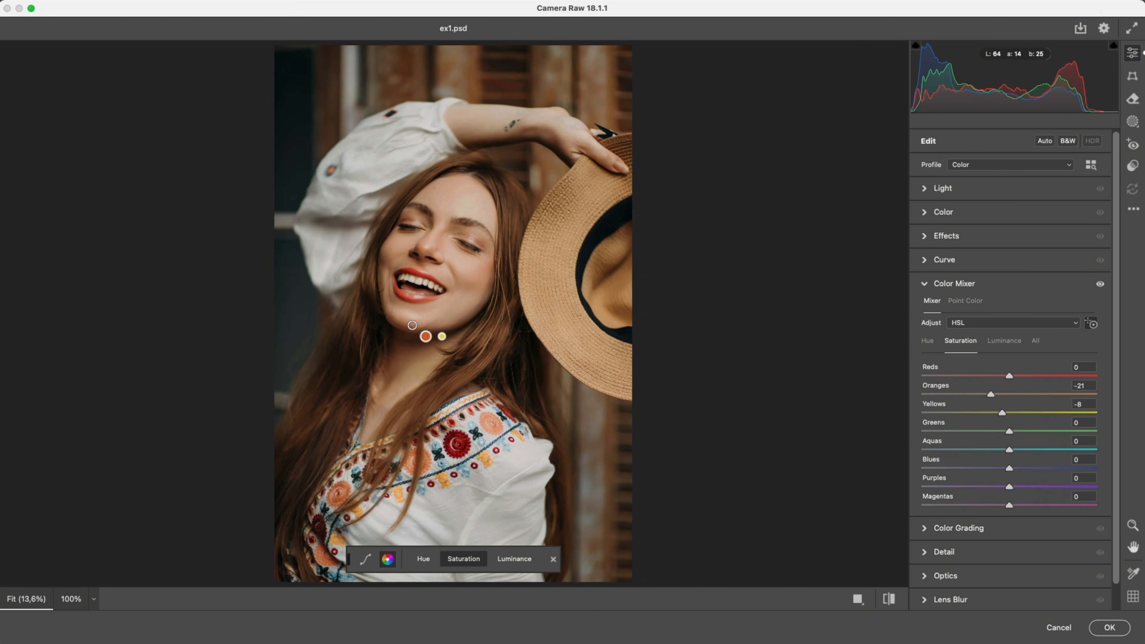
Step: Brighten the skin's luminance in the Color Mixer by targeted adjustment on the face and neck, to Oranges +39 and Yellows +12
click(1002, 348)
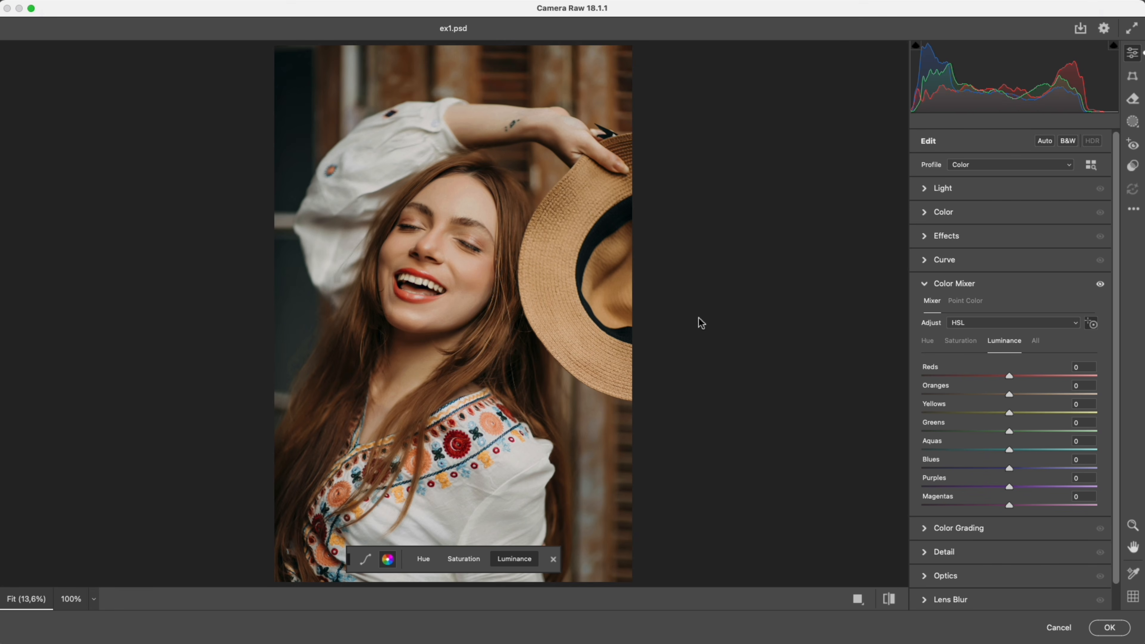
drag(449, 316, 457, 315)
drag(390, 256, 395, 256)
drag(466, 188, 469, 188)
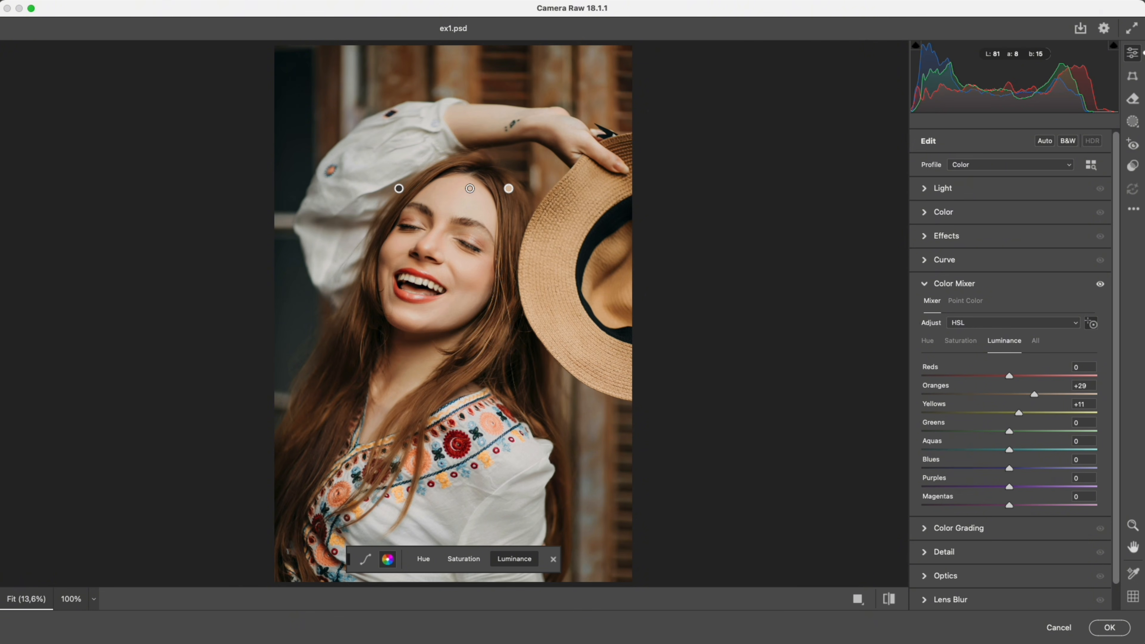
drag(413, 363, 418, 364)
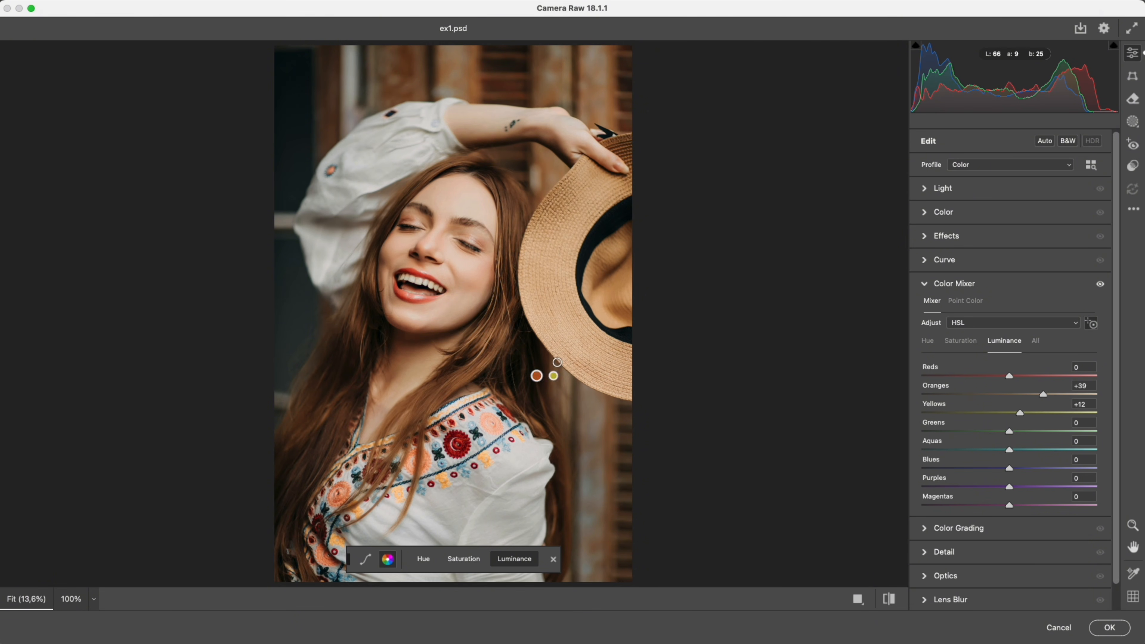
Step: Sample the forehead skin with Point Color, set its Luminance to +4, and apply the Camera Raw Filter
click(966, 301)
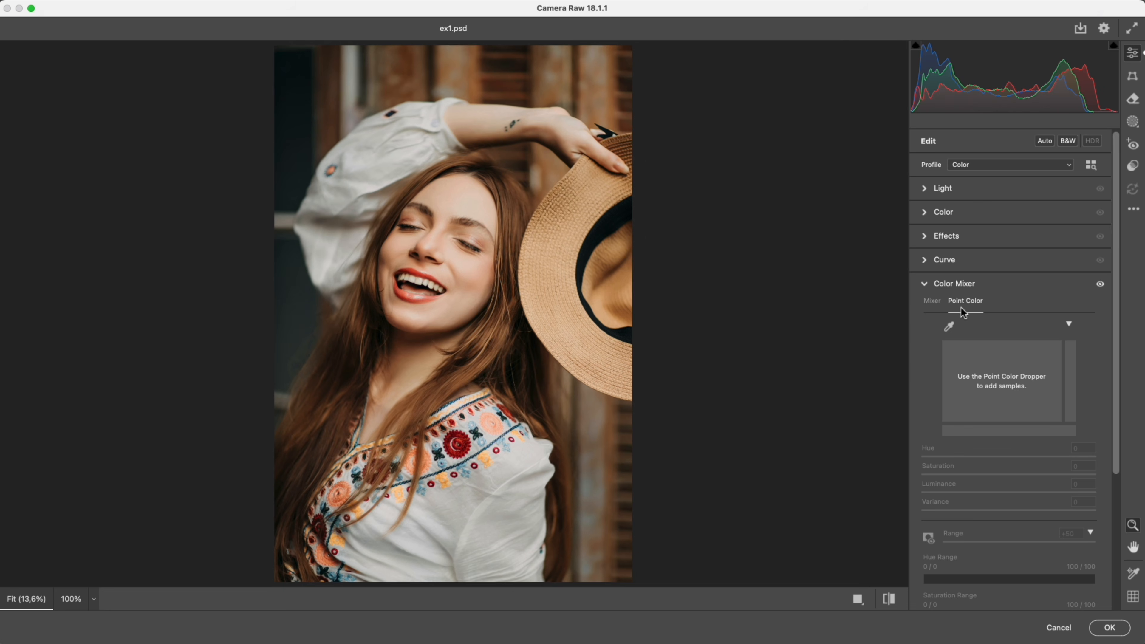
click(948, 326)
click(440, 193)
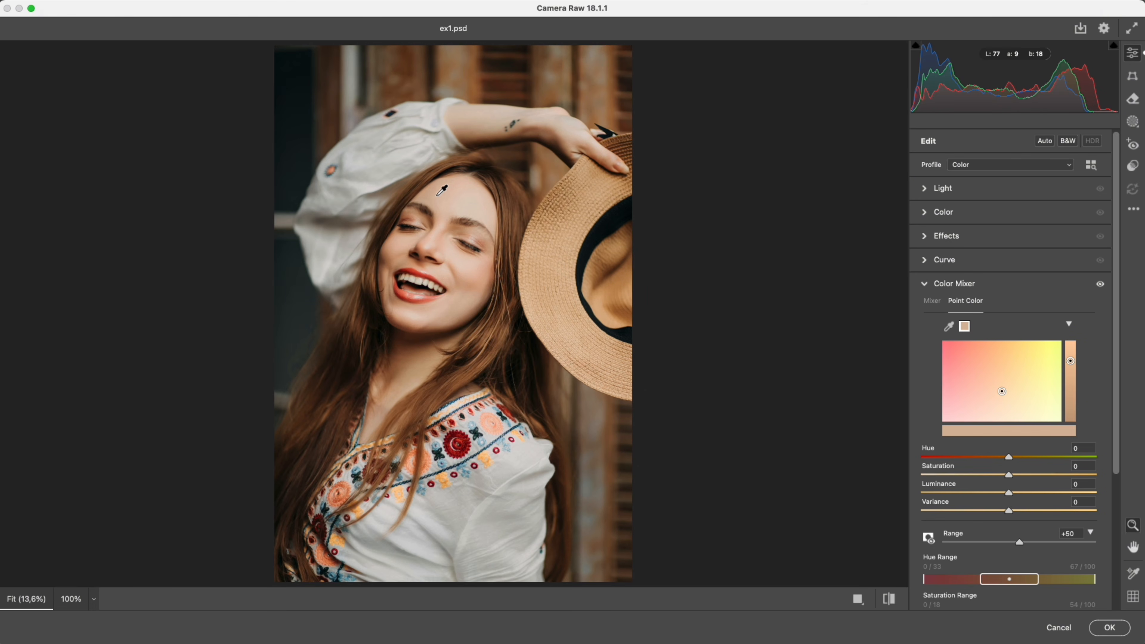
mouse_move(1008, 492)
mouse_down()
mouse_move(1041, 491)
mouse_move(959, 491)
mouse_move(1014, 498)
mouse_up()
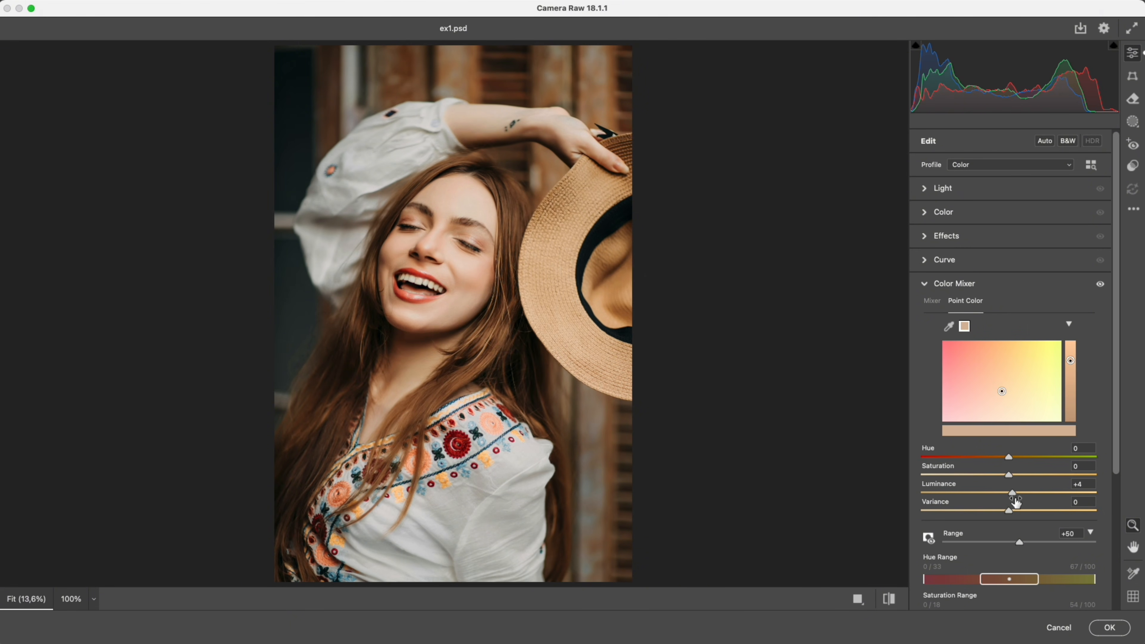
click(1102, 635)
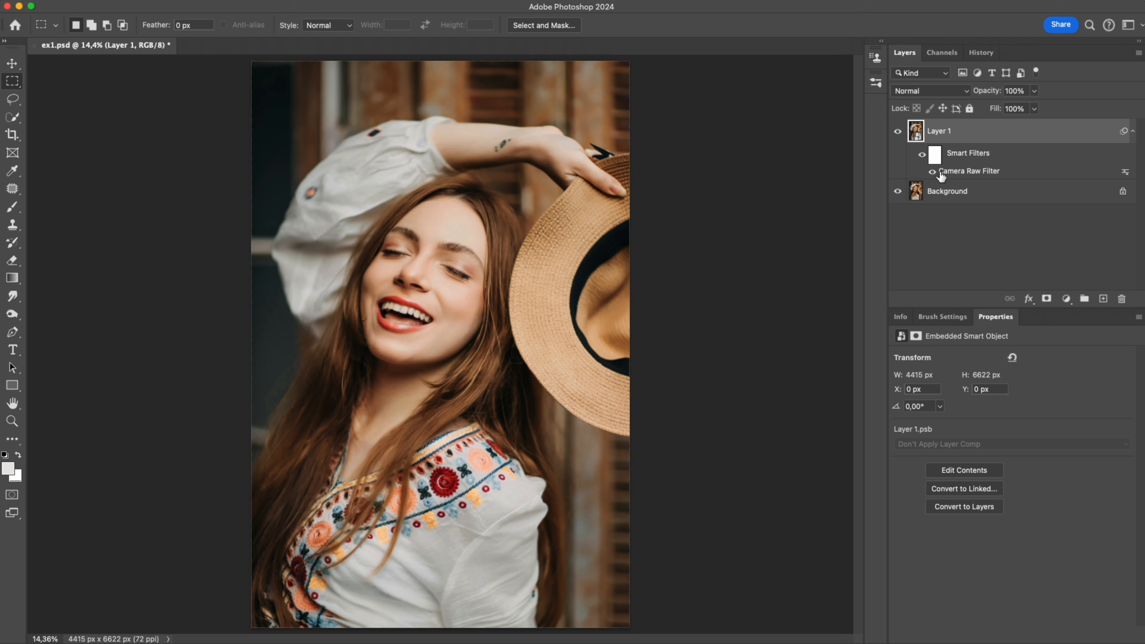
Step: Paint black over the hair on Layer 1's Smart Filters mask with the brush enlarged to about 800 px
click(937, 163)
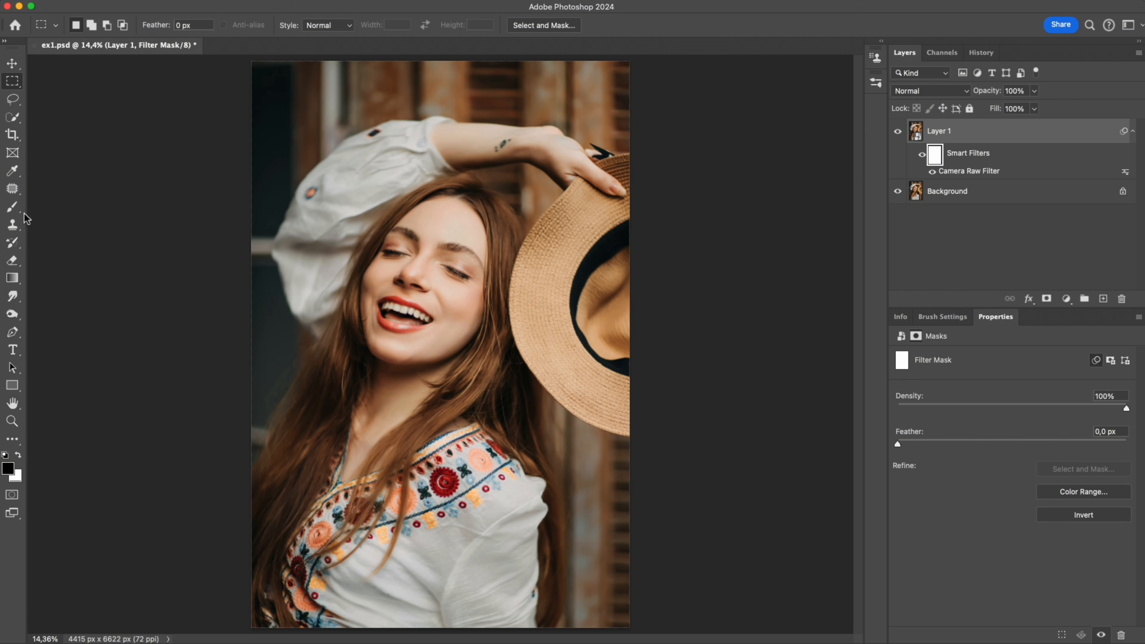
click(12, 206)
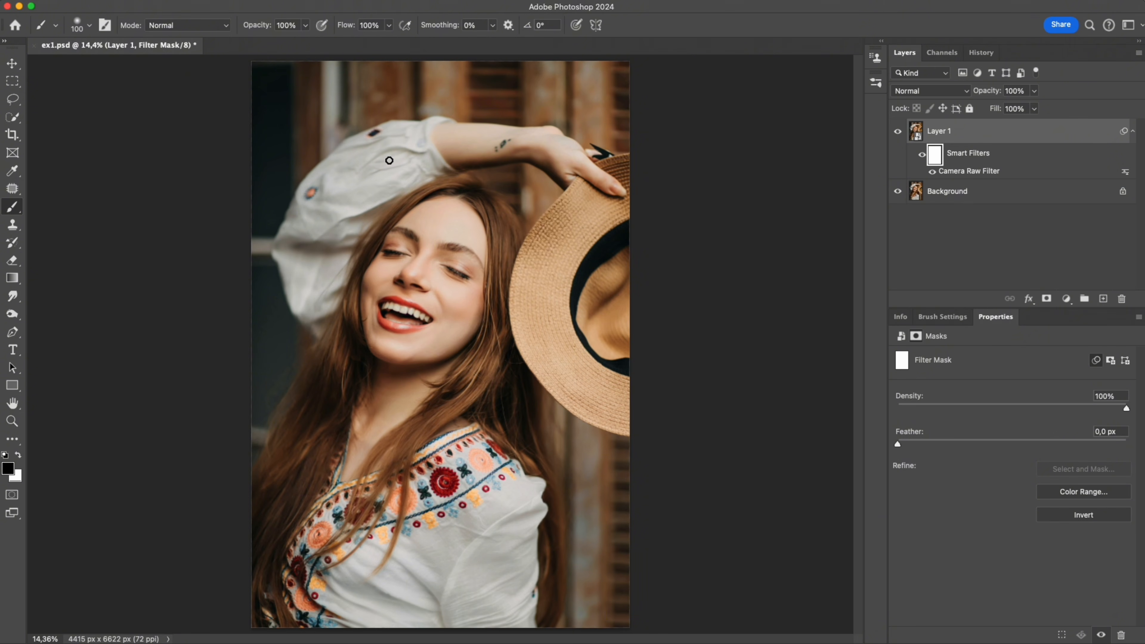
key(bracketright)
key(bracketright)
key(bracketright)
key(bracketright)
key(bracketright)
key(bracketright)
key(bracketright)
key(bracketright)
key(bracketright)
key(bracketright)
key(bracketright)
key(bracketright)
mouse_move(421, 172)
mouse_down()
mouse_move(351, 225)
mouse_move(297, 531)
mouse_up()
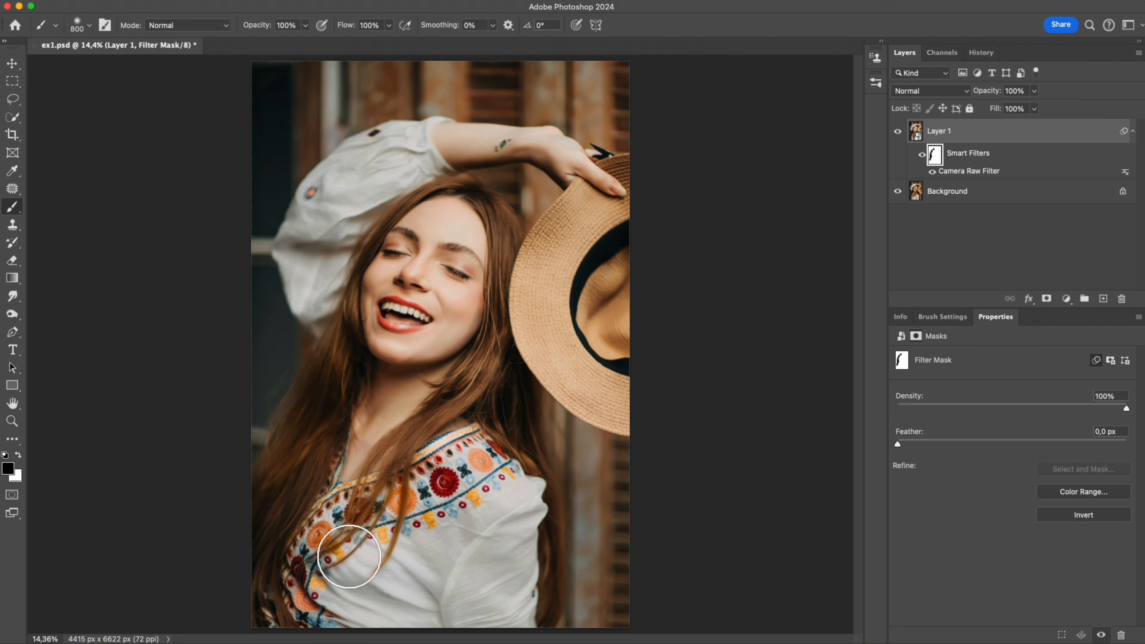
Step: Paint the hat, clothing, background and lips black on the filter mask with resized brushes, and compare Layer 1 hidden and shown
key(bracketright)
drag(576, 243, 612, 322)
key(bracketleft)
key(bracketleft)
mouse_move(622, 224)
mouse_down()
mouse_move(591, 123)
mouse_move(448, 91)
mouse_move(323, 212)
mouse_up()
key(bracketleft)
key(bracketleft)
key(bracketleft)
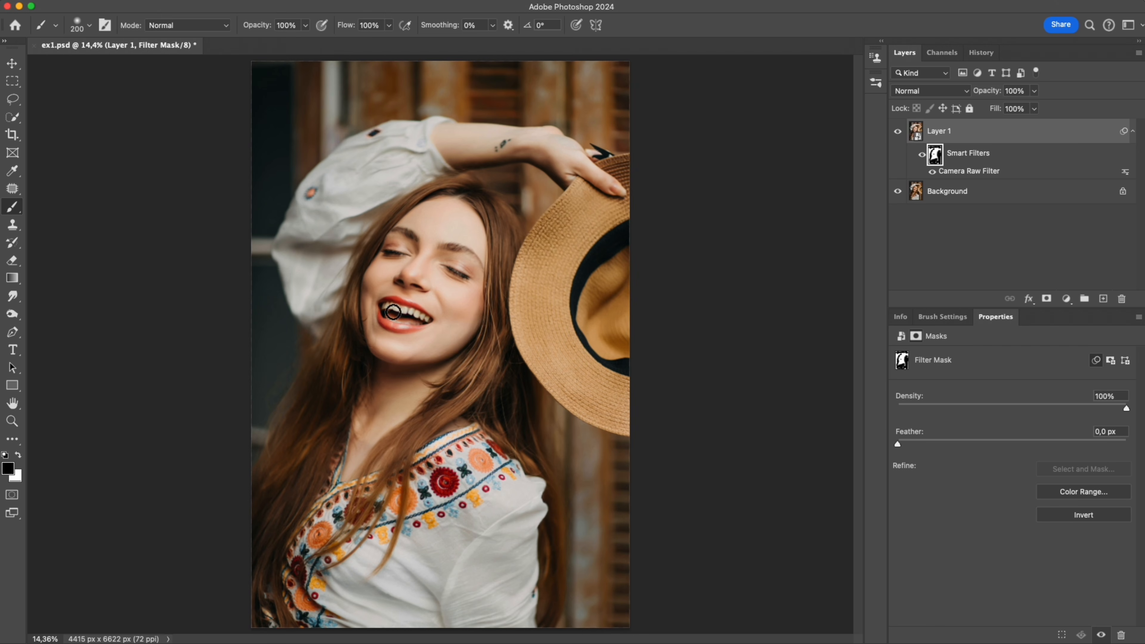
key(bracketright)
key(bracketright)
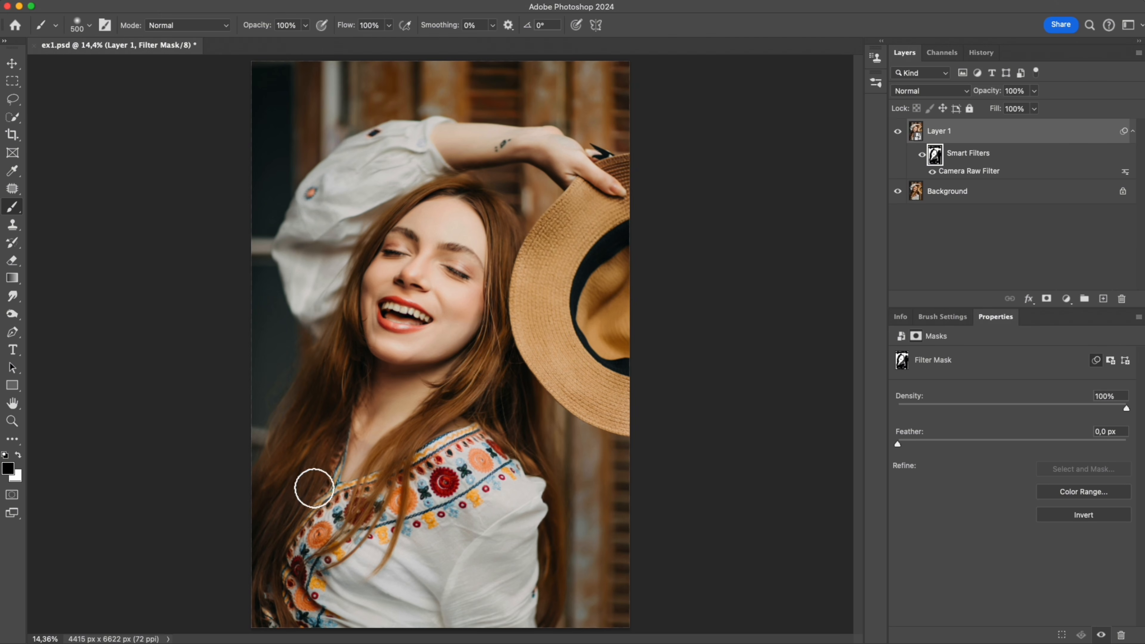
click(898, 135)
click(897, 133)
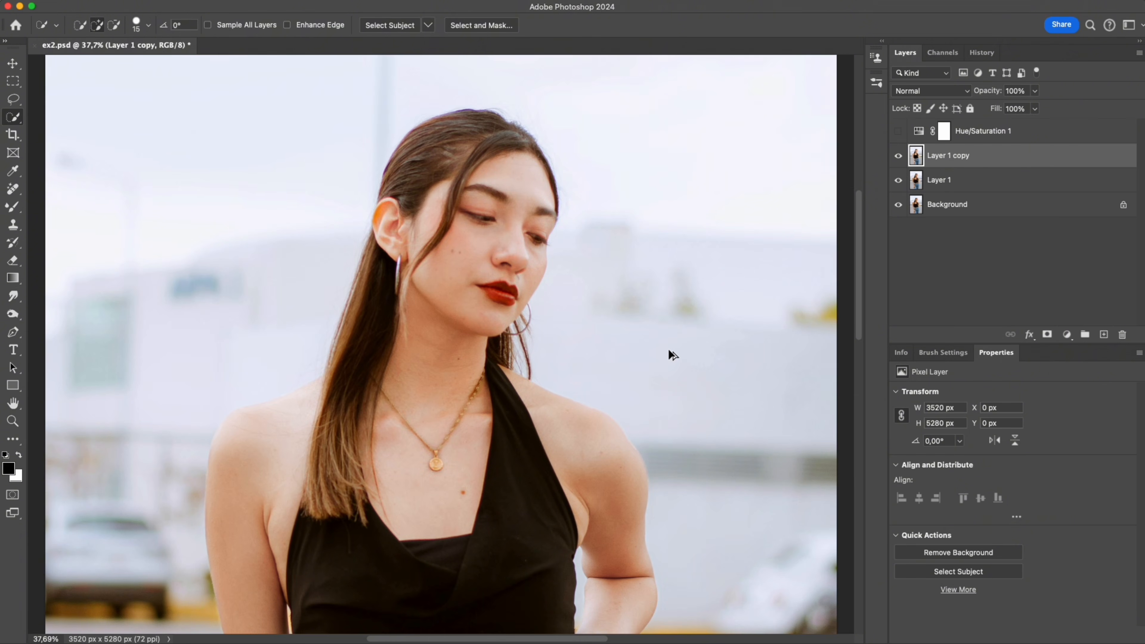
key(z)
drag(446, 279, 498, 343)
key(space)
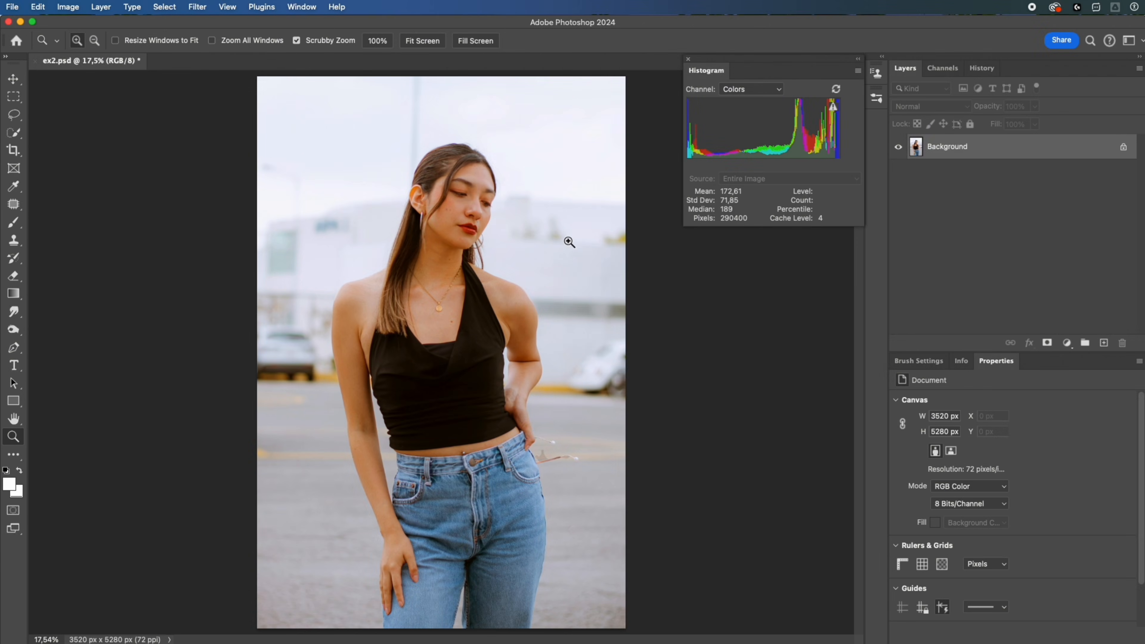
Step: Duplicate the Background layer and select the woman's skin with the Quick Selection tool, subtracting her top and hair
key(super+j)
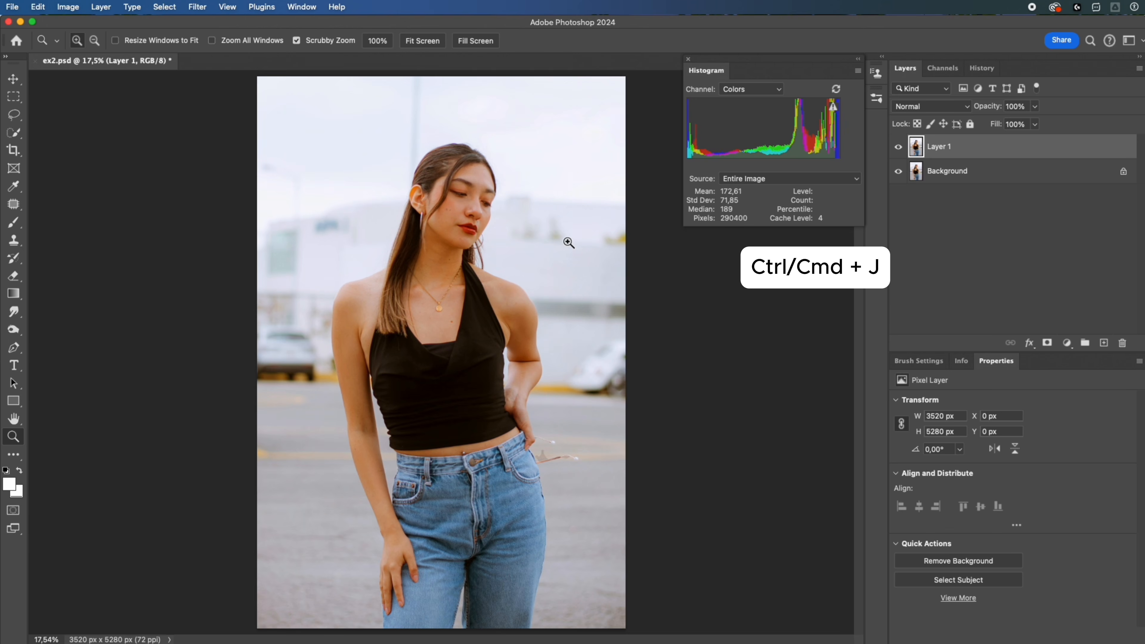
click(14, 133)
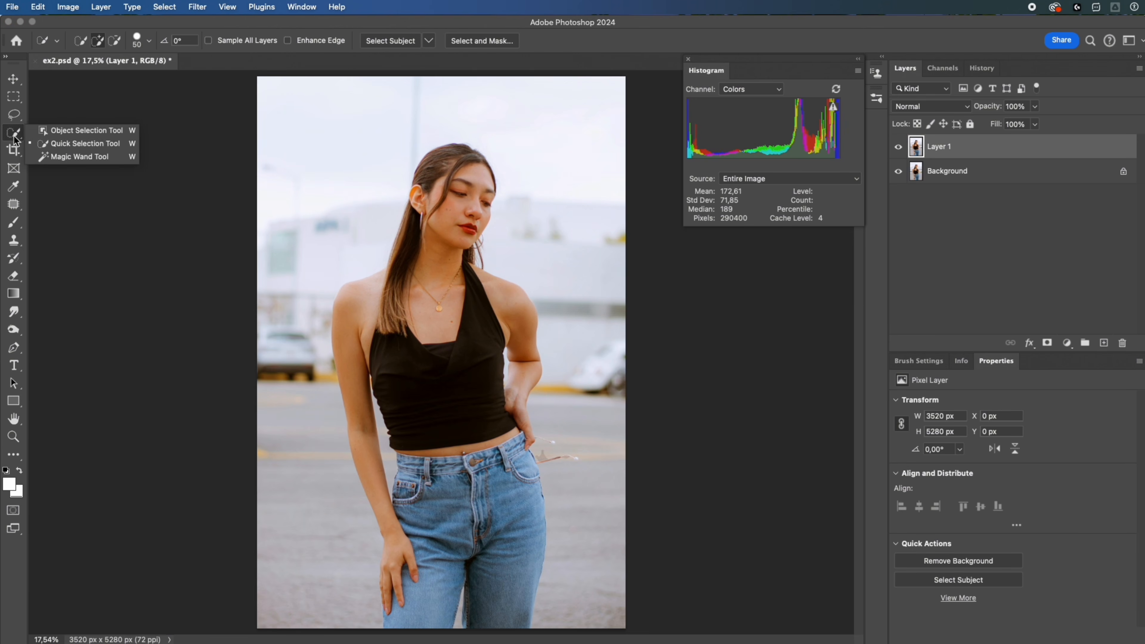
click(68, 143)
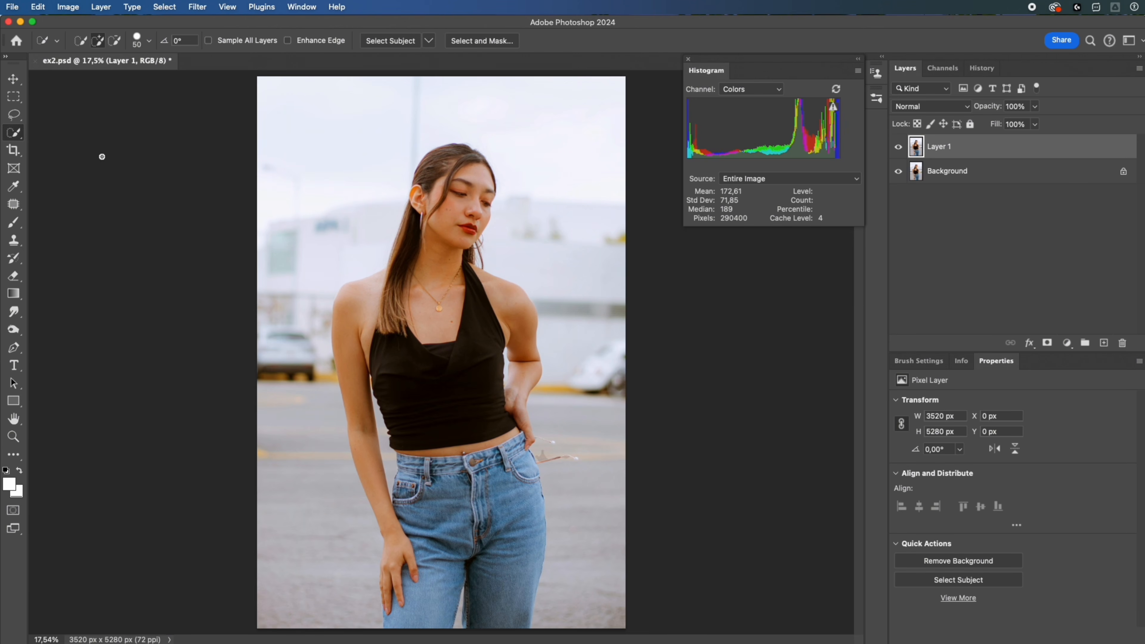
mouse_move(415, 199)
mouse_down()
mouse_move(439, 257)
mouse_move(444, 320)
mouse_move(521, 402)
mouse_move(528, 444)
mouse_move(393, 455)
mouse_move(386, 604)
mouse_move(352, 314)
mouse_up()
mouse_move(383, 434)
alt+mouse_down()
mouse_move(417, 480)
mouse_move(410, 460)
alt+mouse_up()
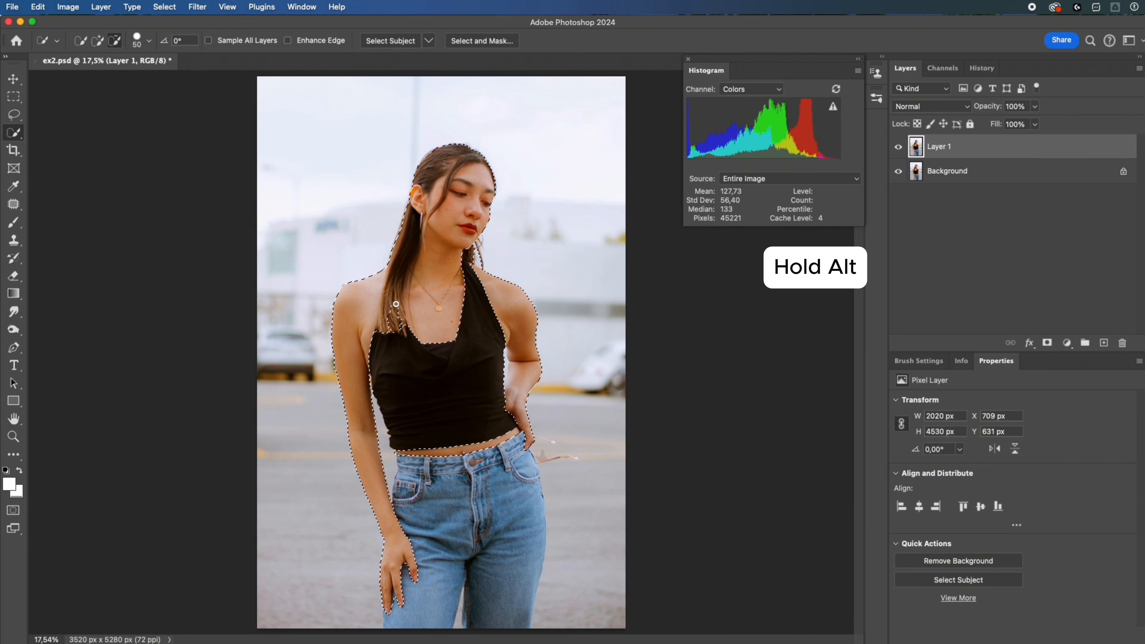
alt+drag(396, 307, 425, 172)
alt+drag(410, 210, 397, 246)
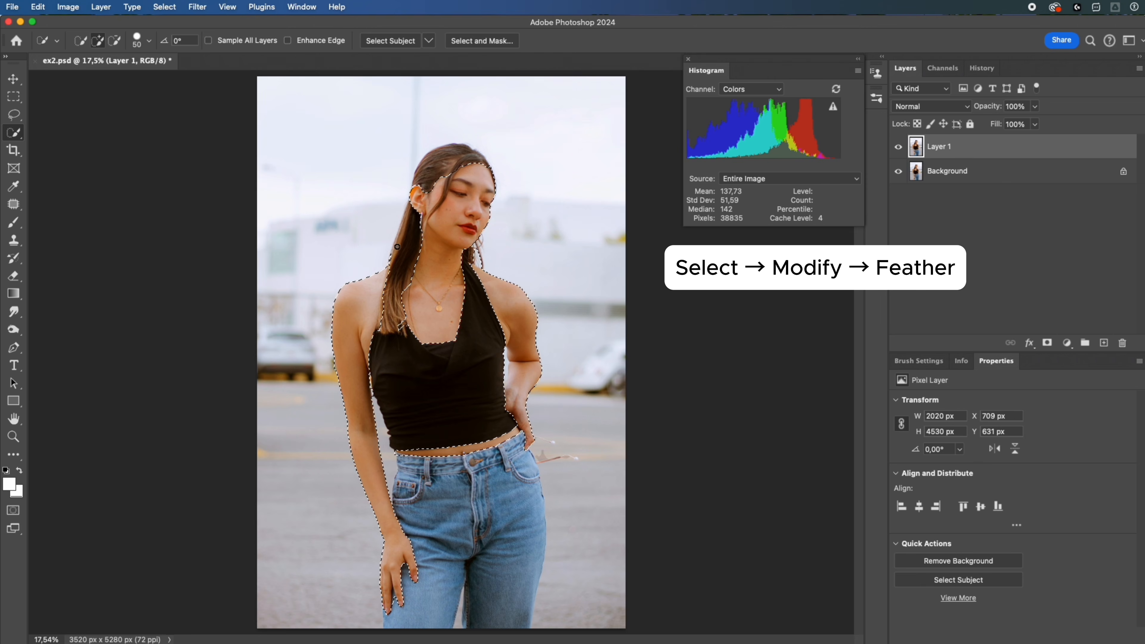
Step: Feather the skin selection by 11 pixels and copy it to a new layer, viewing that layer alone to check it
key(shift+F6)
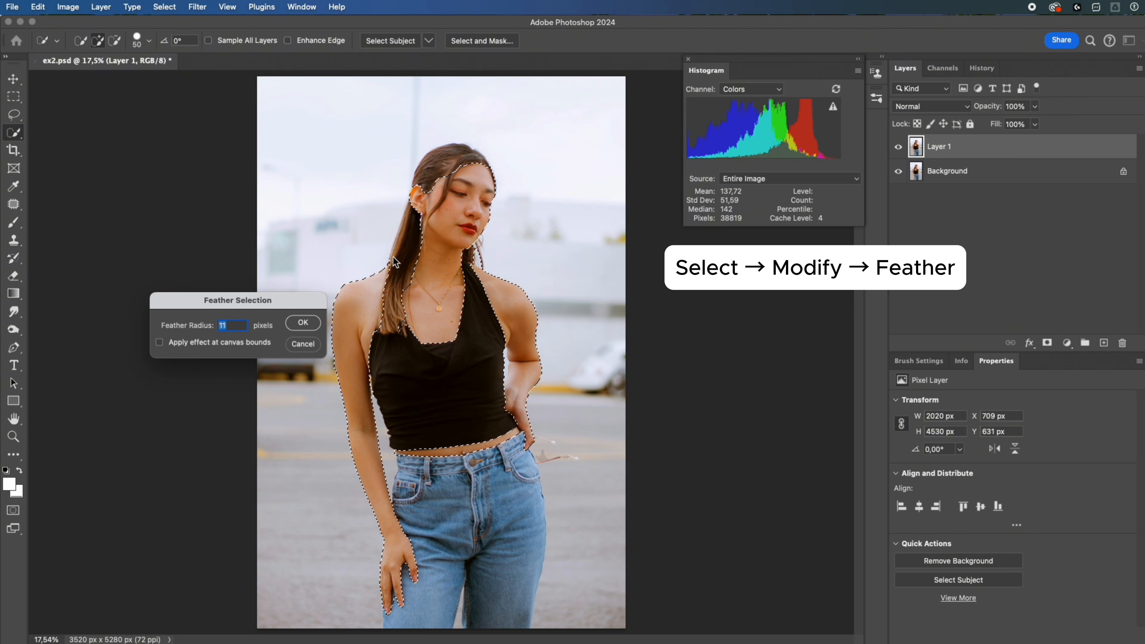
click(294, 324)
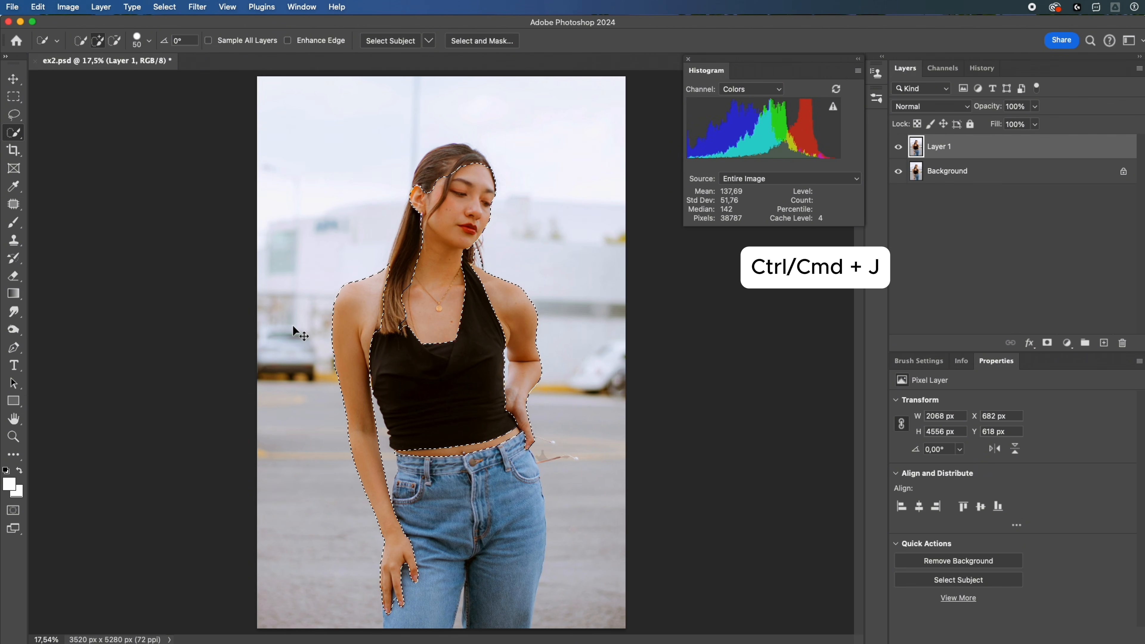
key(super+j)
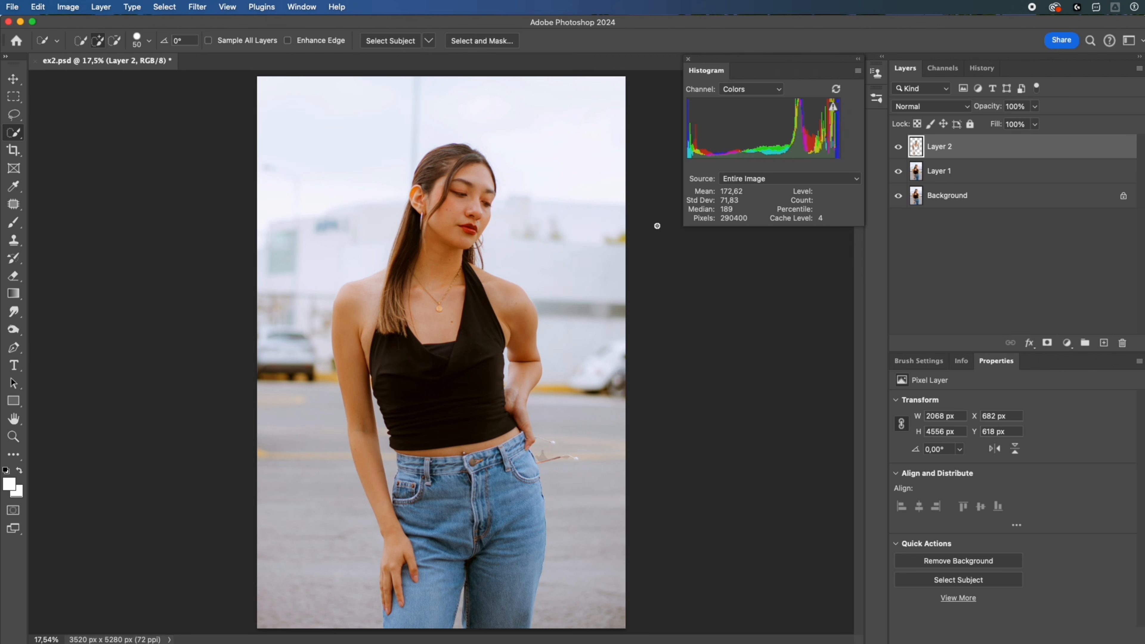
alt+click(897, 151)
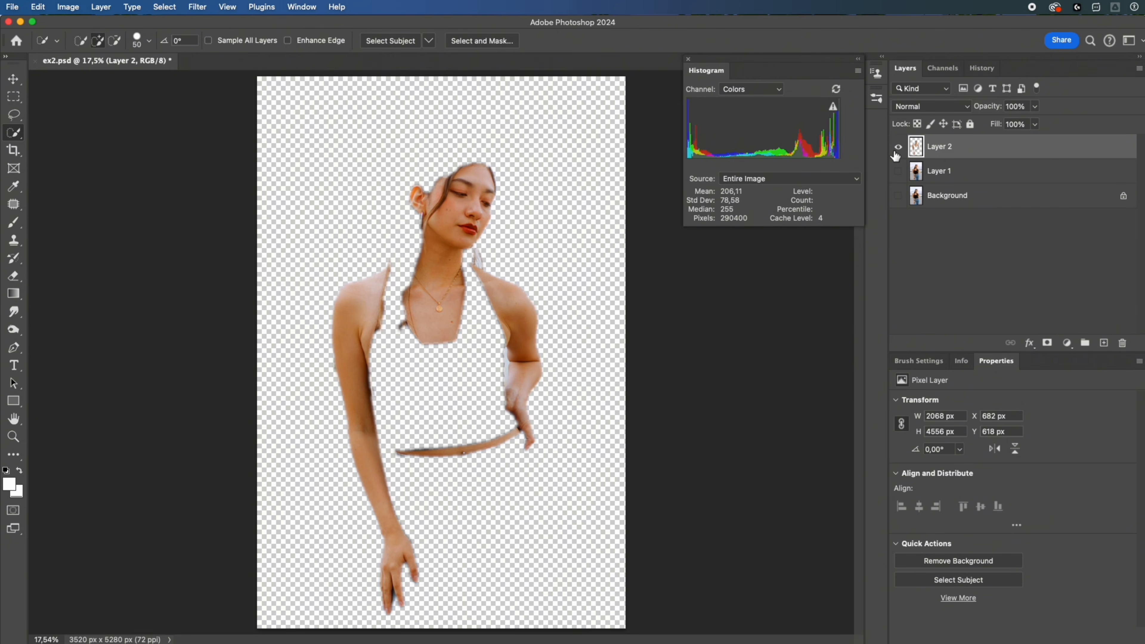
alt+click(895, 151)
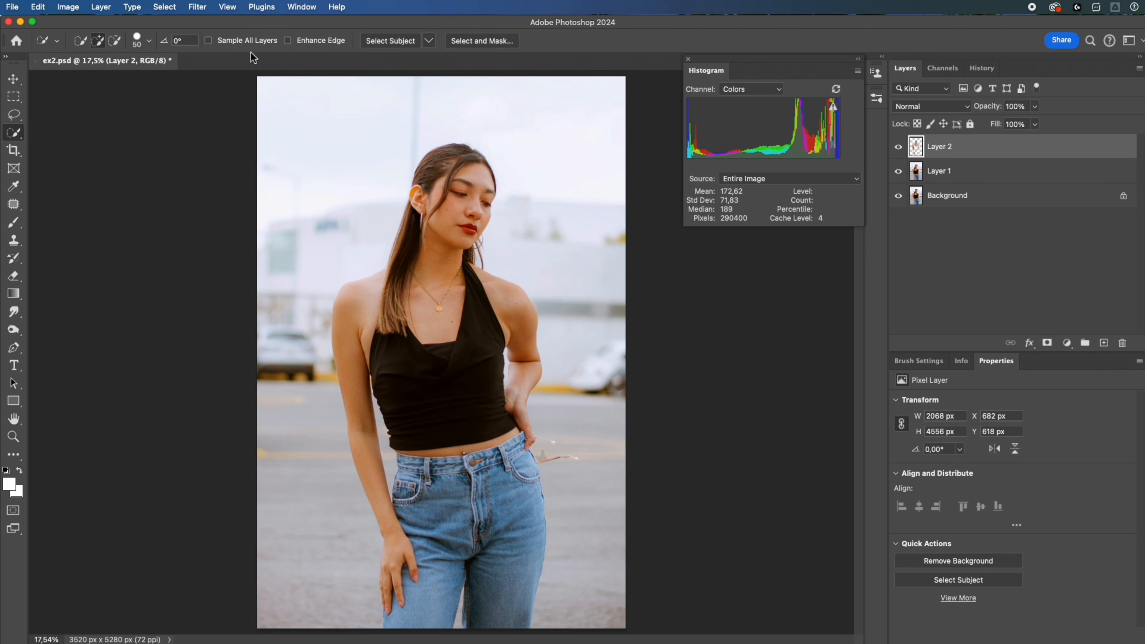
Step: Apply Shadows/Highlights to Layer 2 with shadows amount 64%, tone 63%, radius 117 px, color -47 and midtone +42, comparing the preview off and on
click(74, 7)
mouse_move(86, 41)
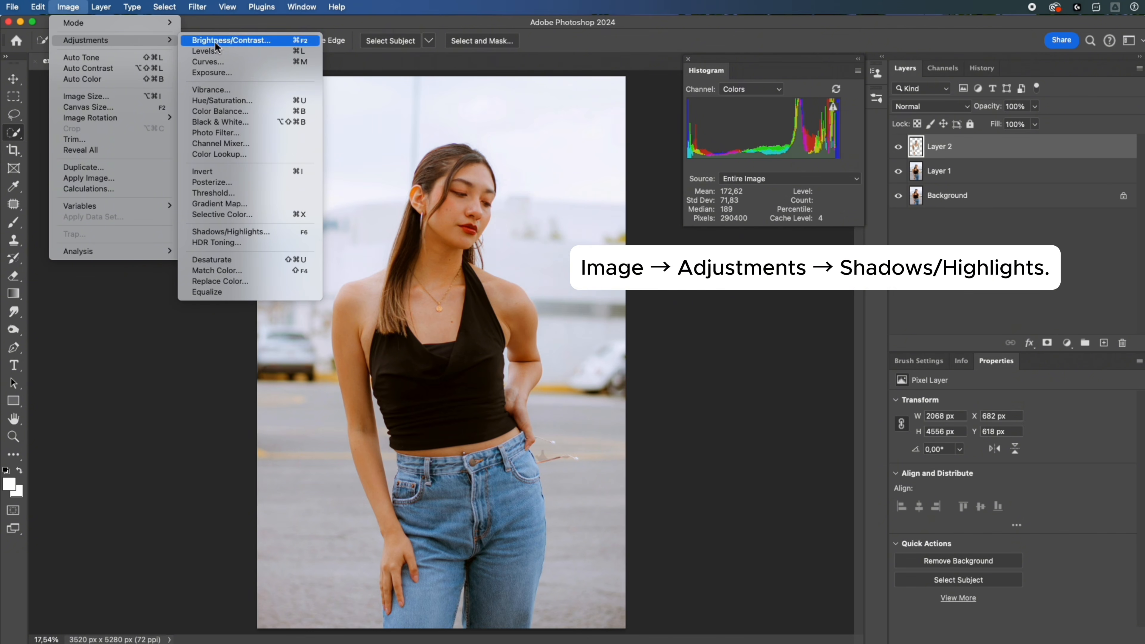
click(223, 232)
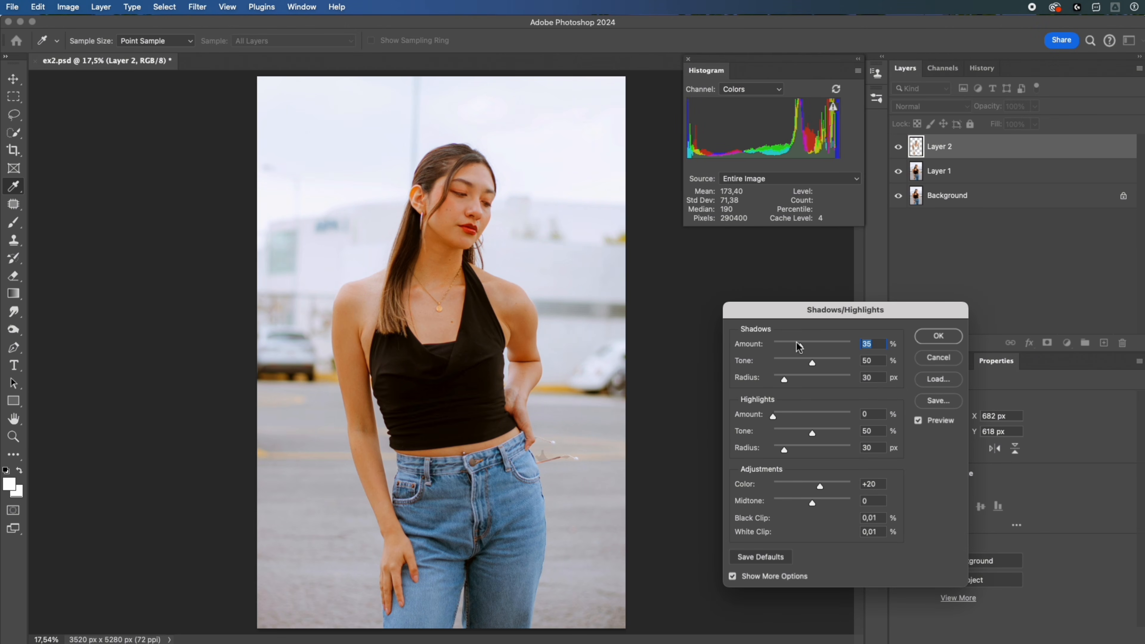
drag(796, 342, 816, 378)
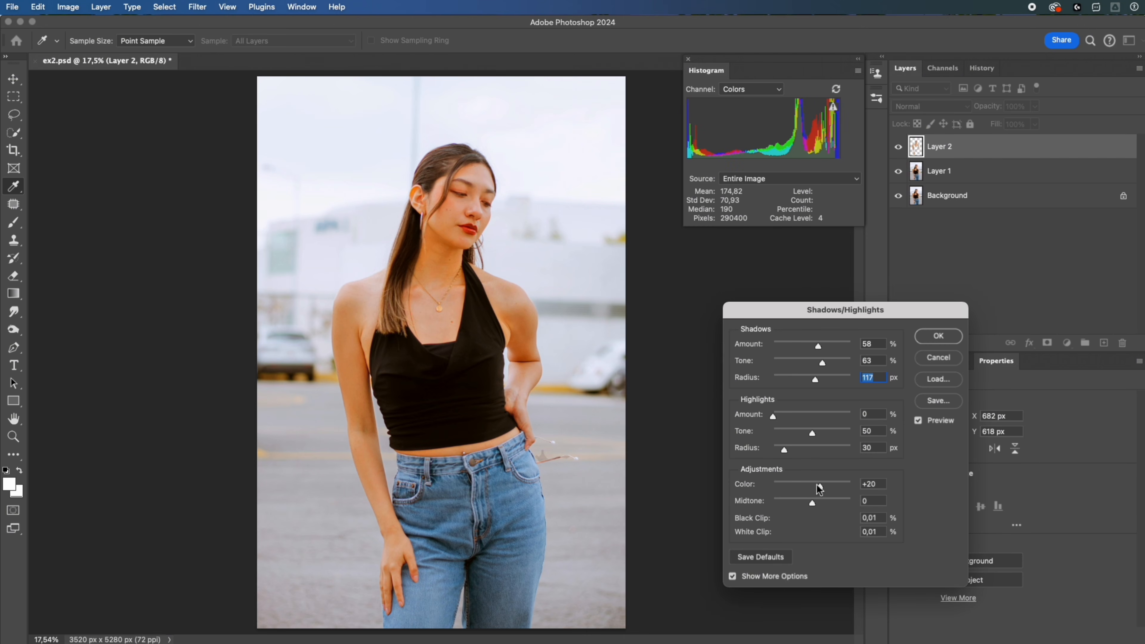
mouse_move(817, 485)
mouse_down()
mouse_move(795, 488)
mouse_move(828, 498)
mouse_up()
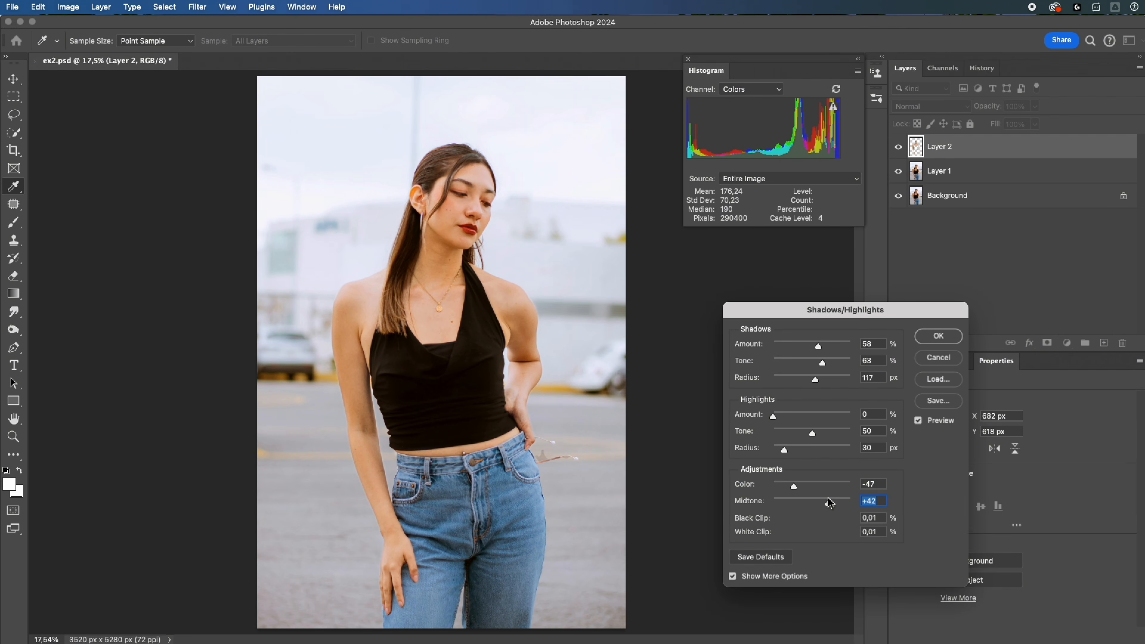
drag(819, 351, 825, 351)
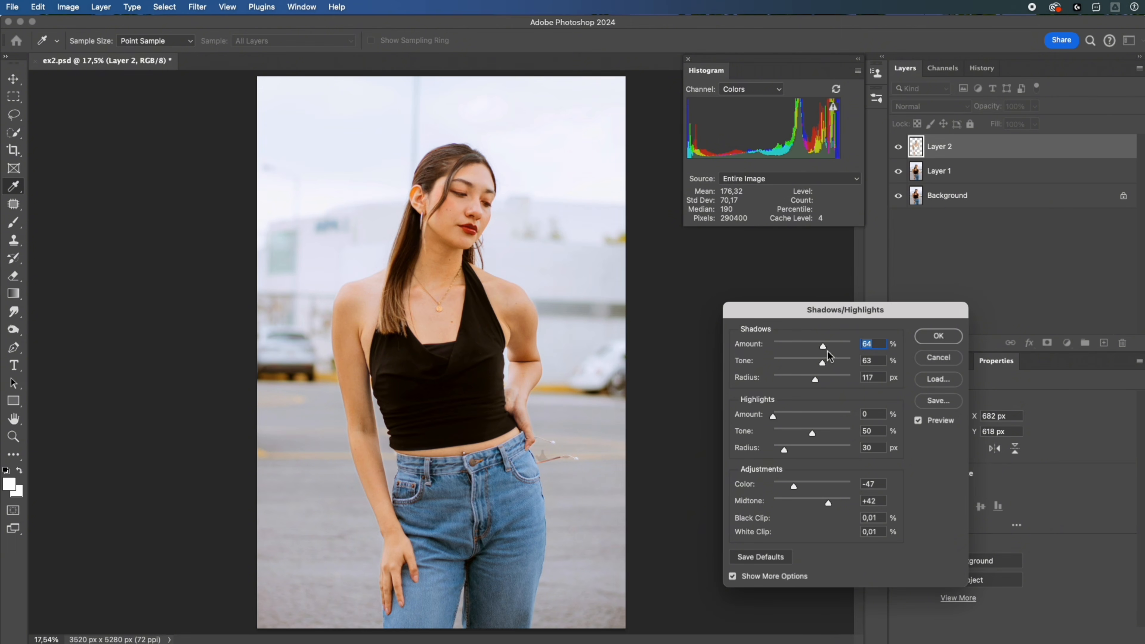
click(918, 421)
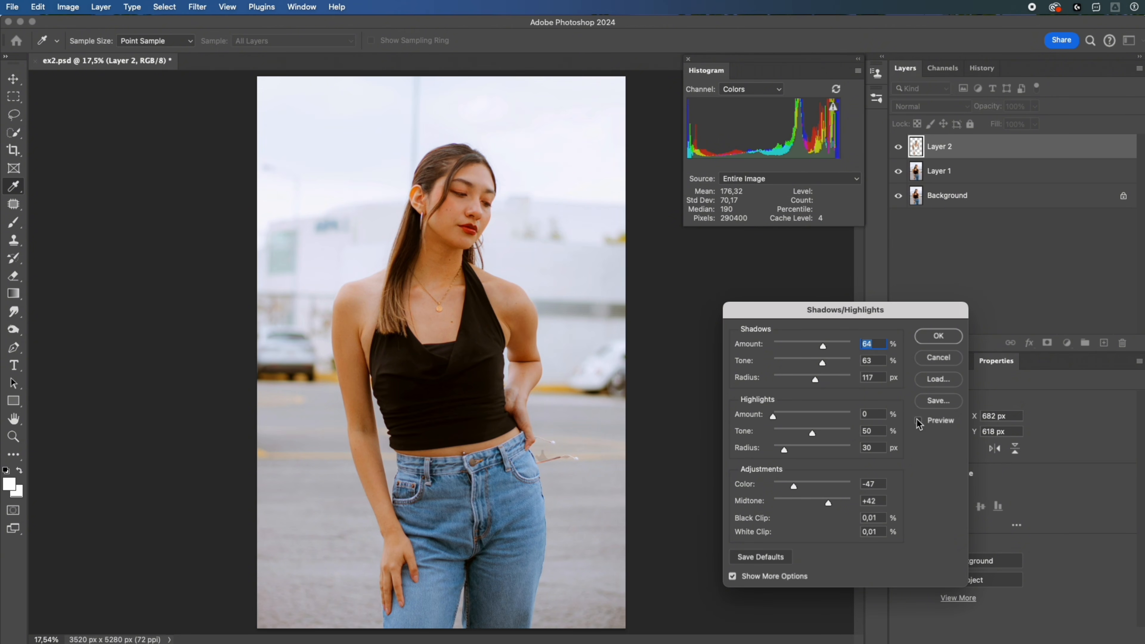
click(918, 421)
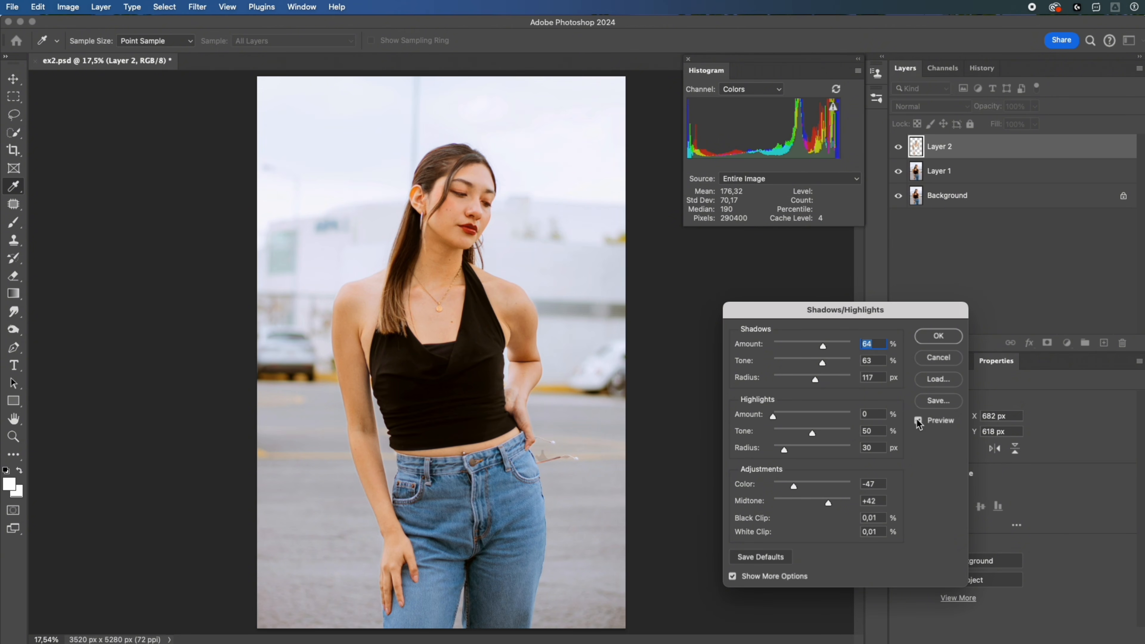
click(929, 338)
key(w)
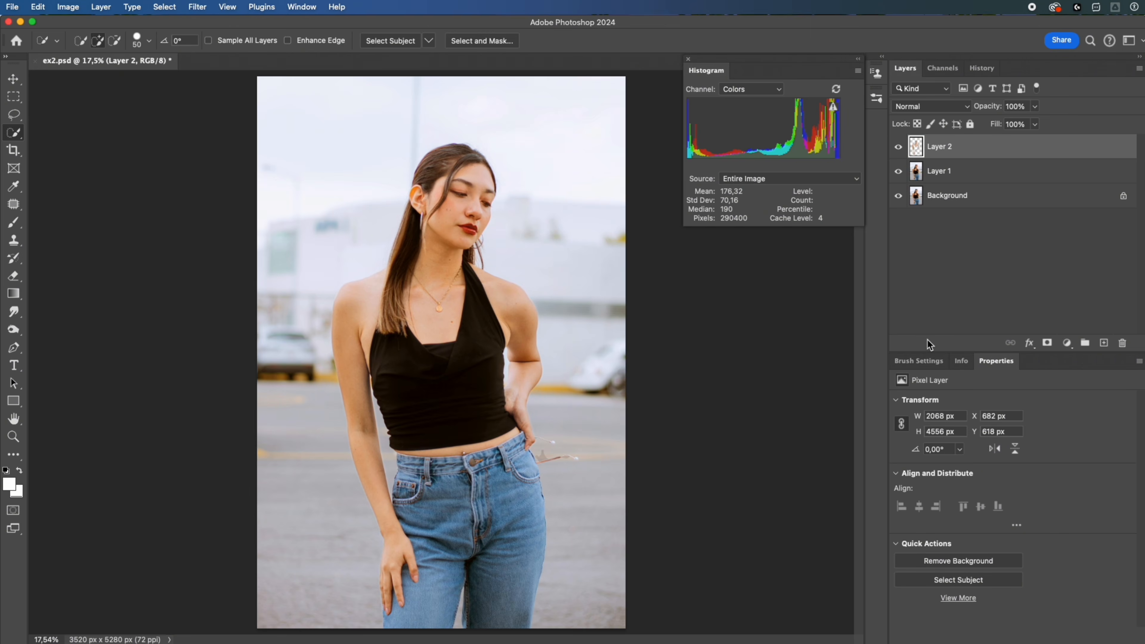
Step: Add a black mask to Layer 2, paint the woman's skin white with the 700 px brush at 60% opacity, and compare against the Background alone
alt+click(1047, 343)
click(13, 222)
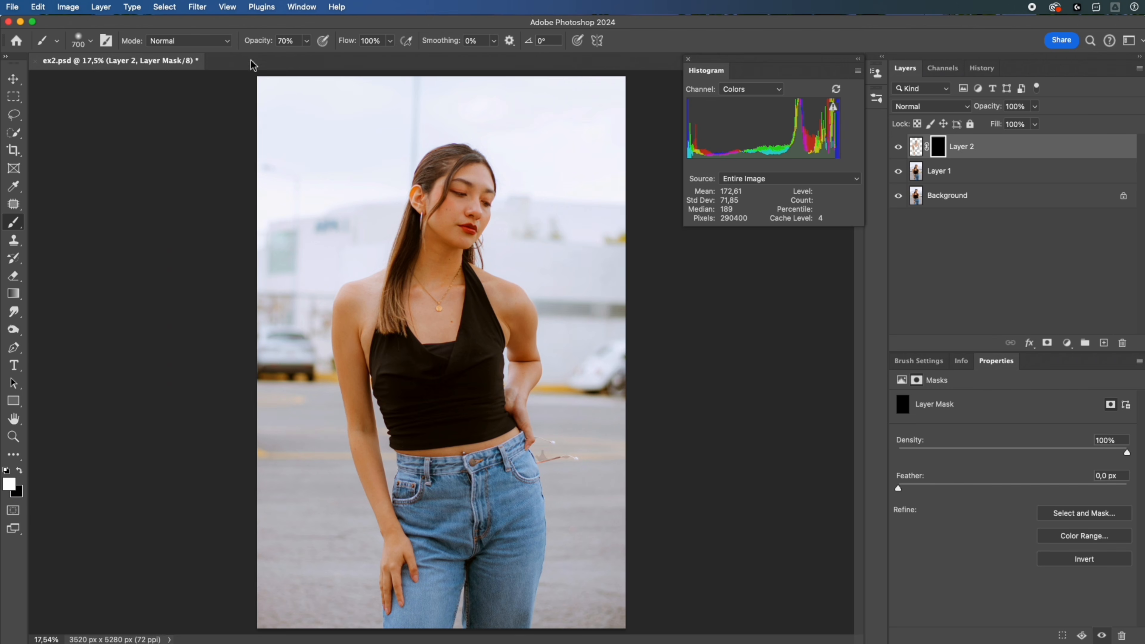
key(6)
drag(465, 198, 464, 212)
mouse_move(444, 296)
mouse_down()
mouse_move(482, 189)
mouse_move(537, 366)
mouse_move(510, 301)
mouse_move(358, 312)
mouse_move(345, 404)
mouse_move(358, 404)
mouse_move(401, 580)
mouse_move(424, 462)
mouse_move(521, 435)
mouse_move(555, 358)
mouse_move(450, 305)
mouse_move(370, 308)
mouse_move(452, 198)
mouse_move(459, 250)
mouse_up()
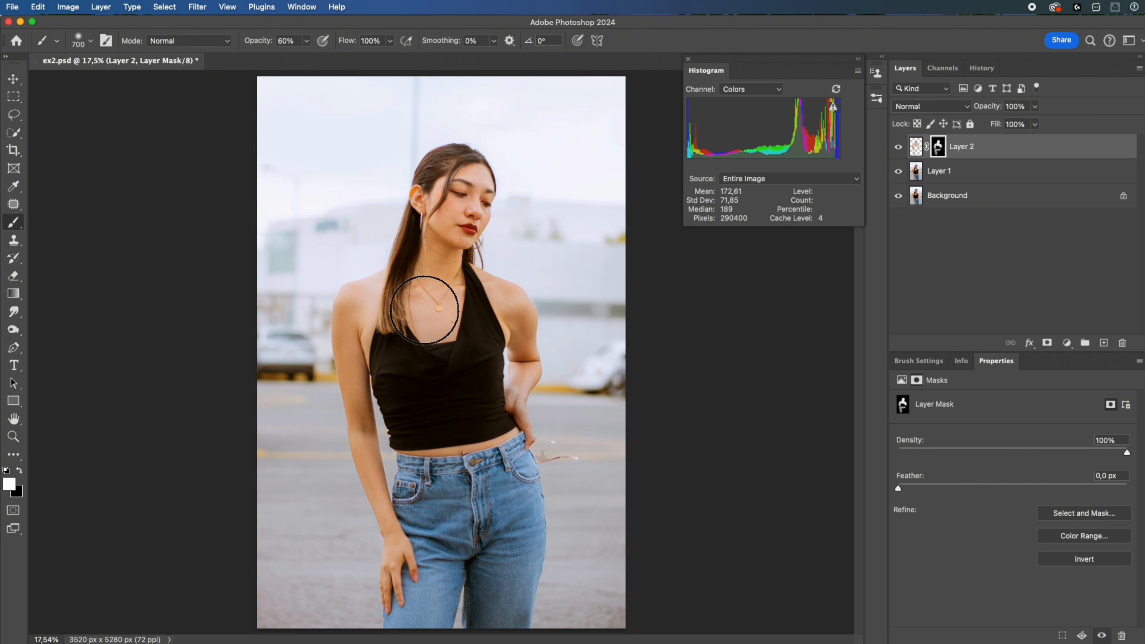
alt+click(896, 197)
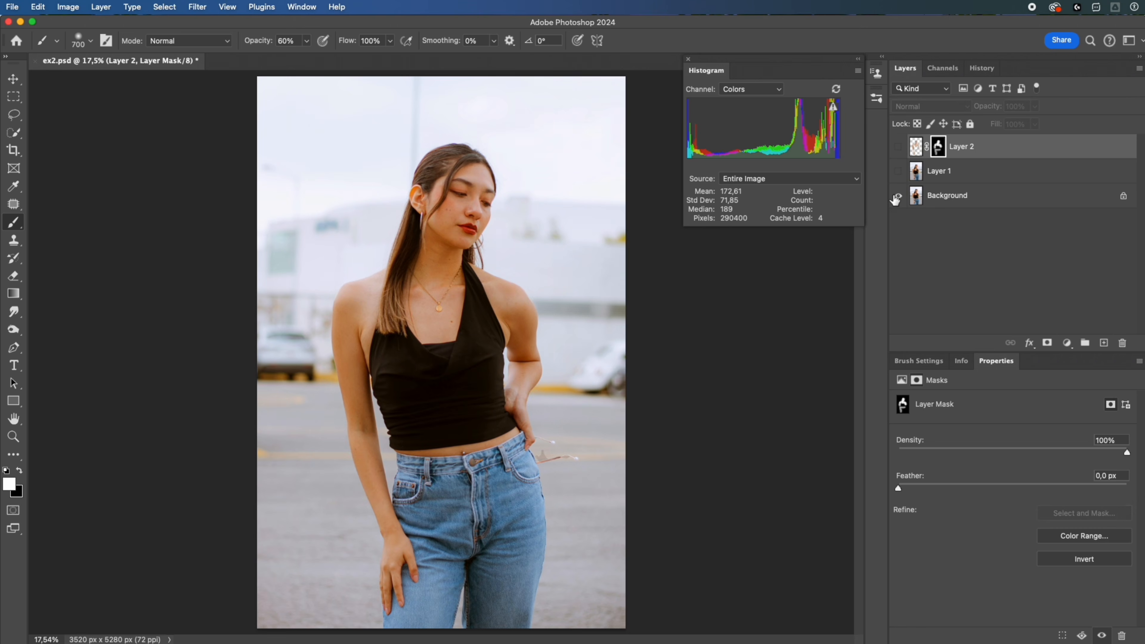
alt+click(896, 197)
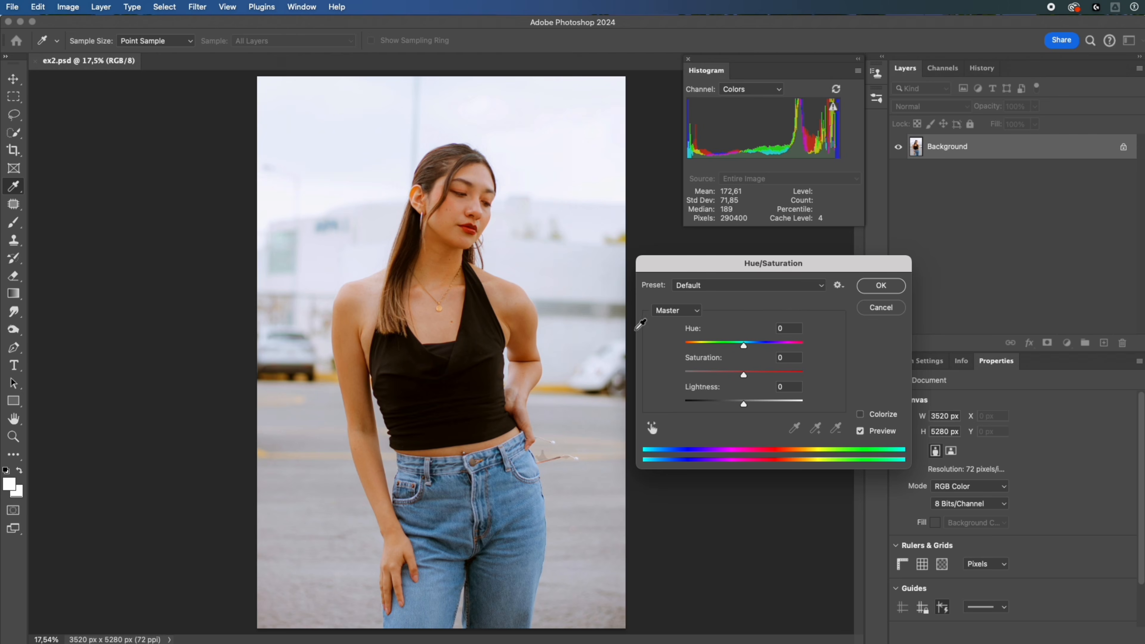
click(673, 311)
click(671, 324)
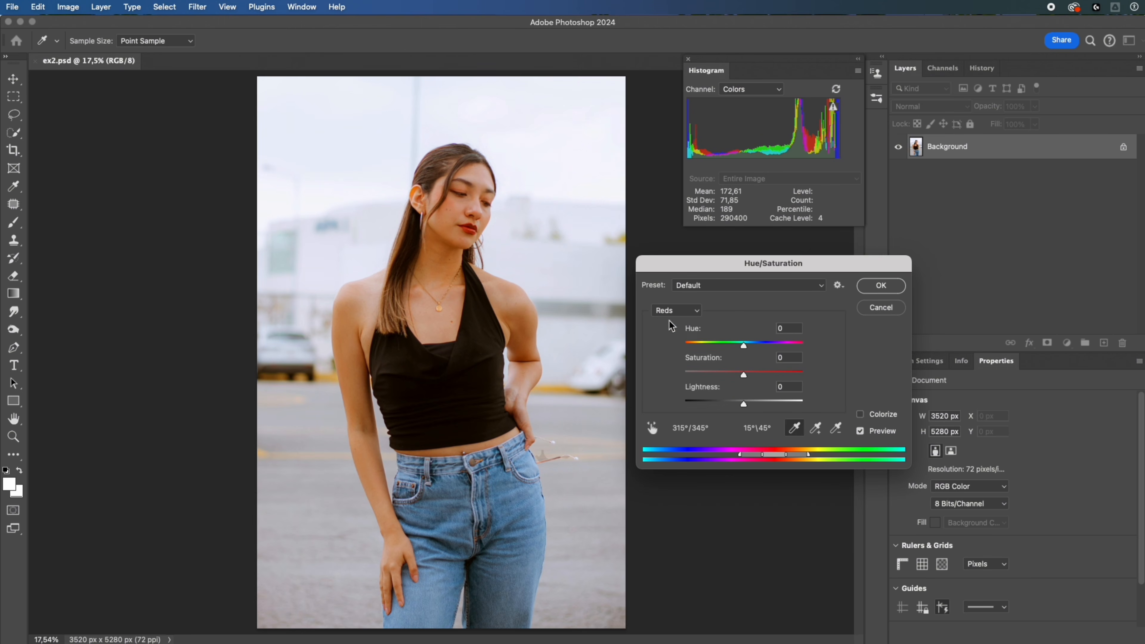
drag(742, 346, 731, 375)
click(672, 315)
click(668, 323)
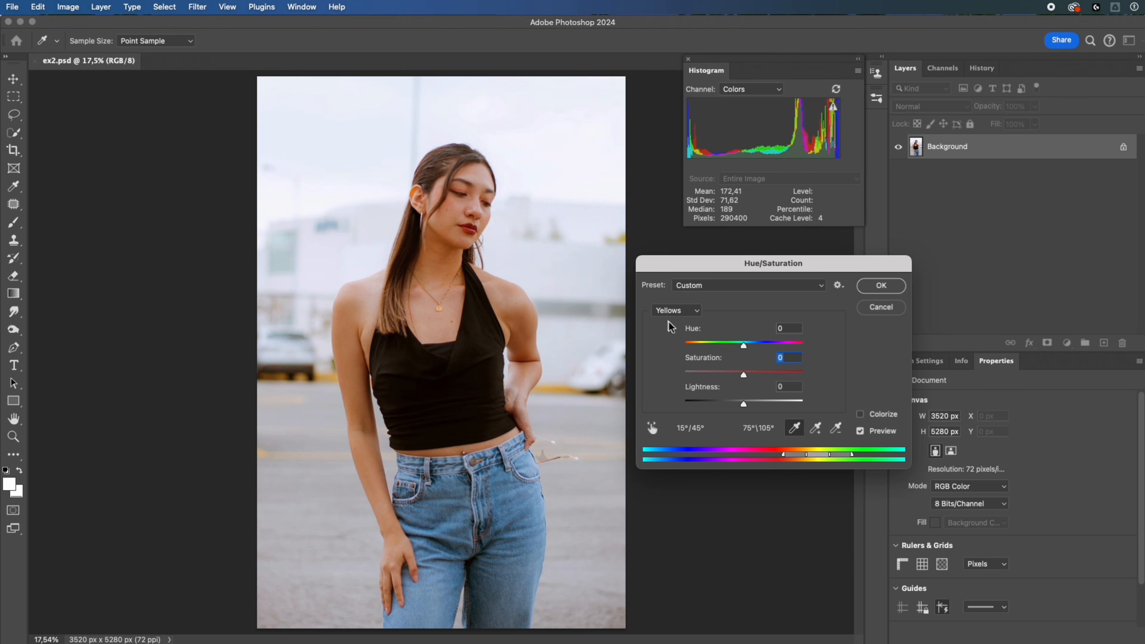
drag(743, 375, 772, 401)
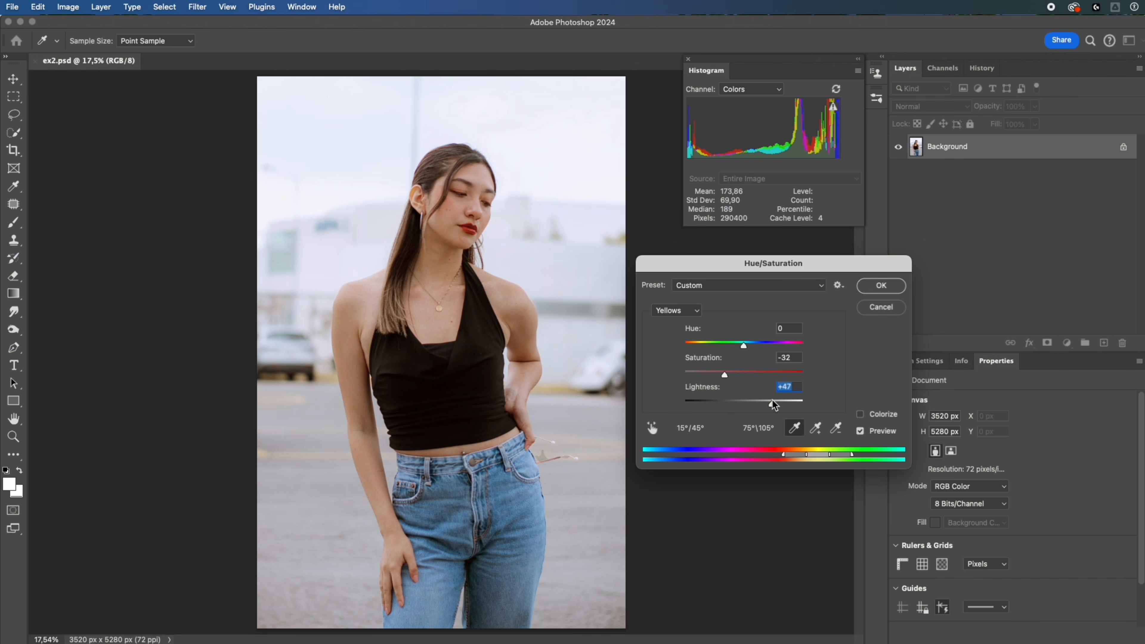
click(874, 310)
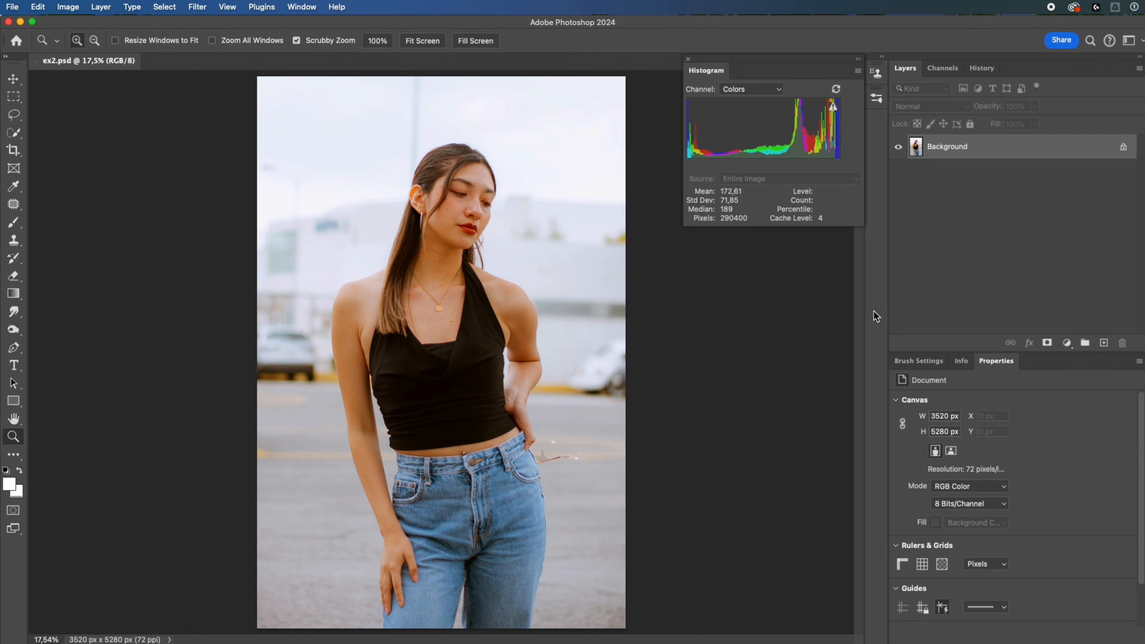
Step: Duplicate the Background layer and add a Hue/Saturation adjustment layer above it, targeting the Yellows
key(super+j)
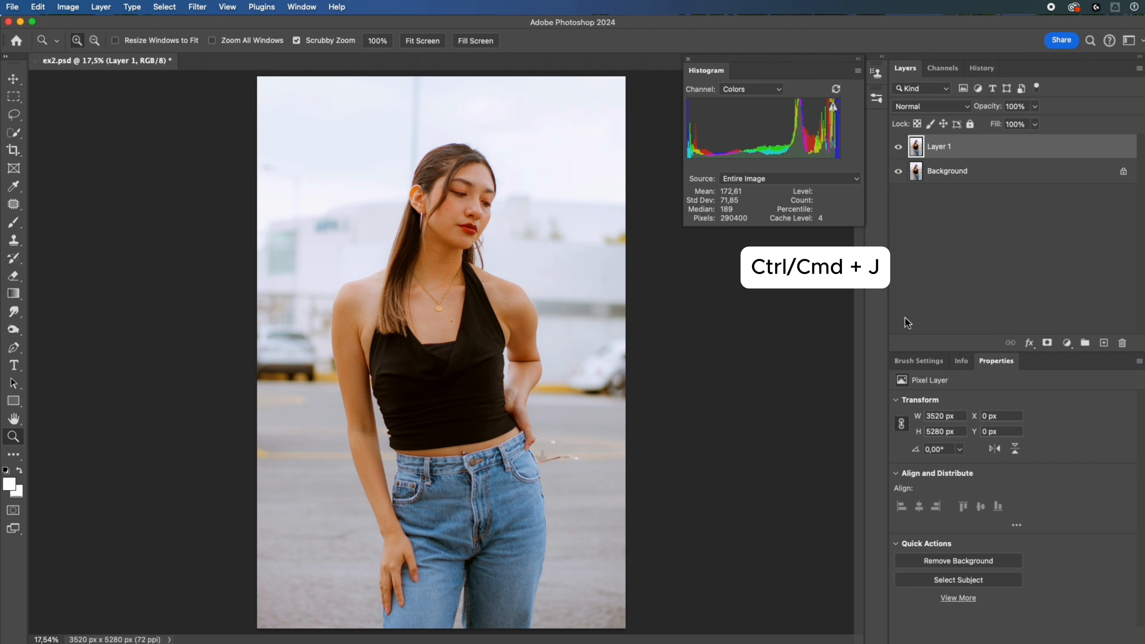
click(1066, 342)
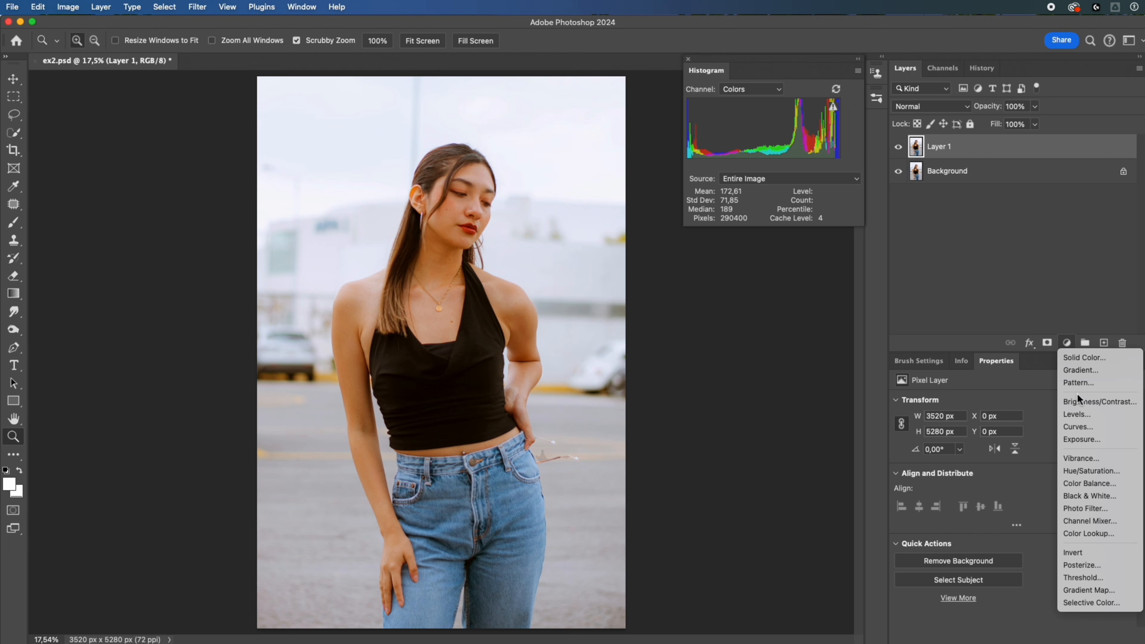
click(1090, 471)
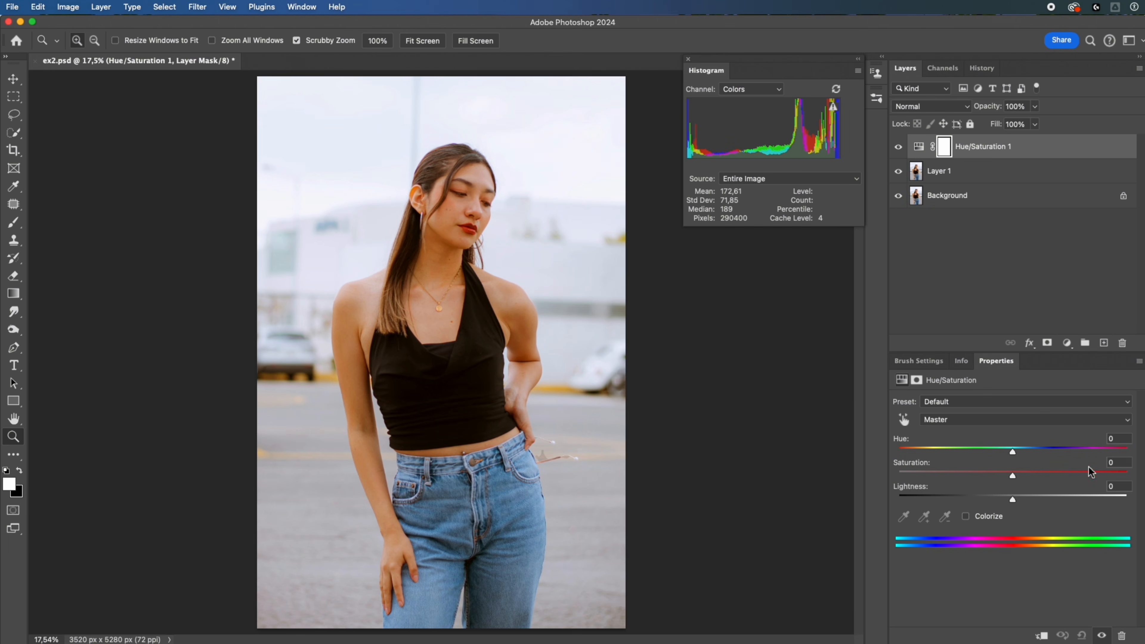
click(965, 421)
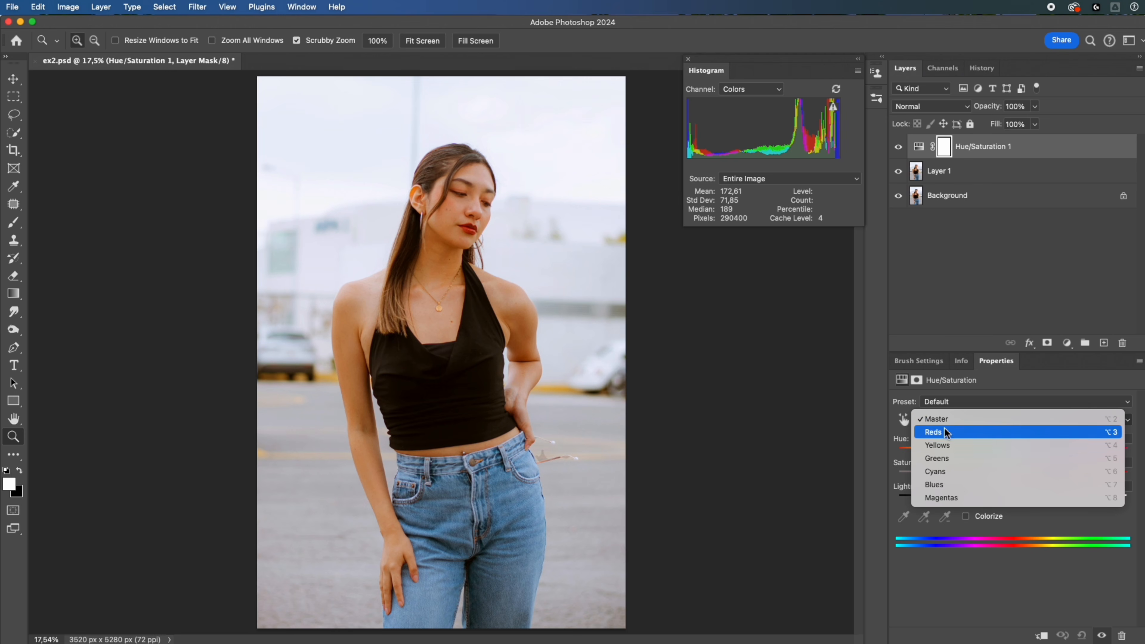
click(946, 447)
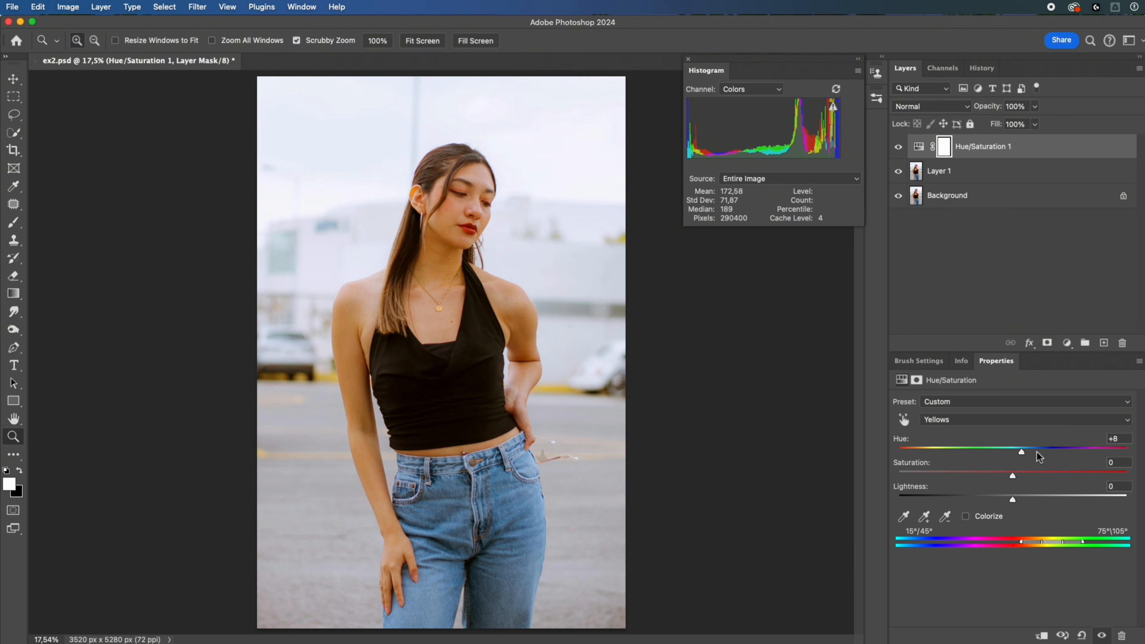
Step: Exaggerate hue to +180 and saturation to +100, and adjust the colour range to 315°/334° and 56°\70° to cover the skin
drag(1012, 451, 1128, 452)
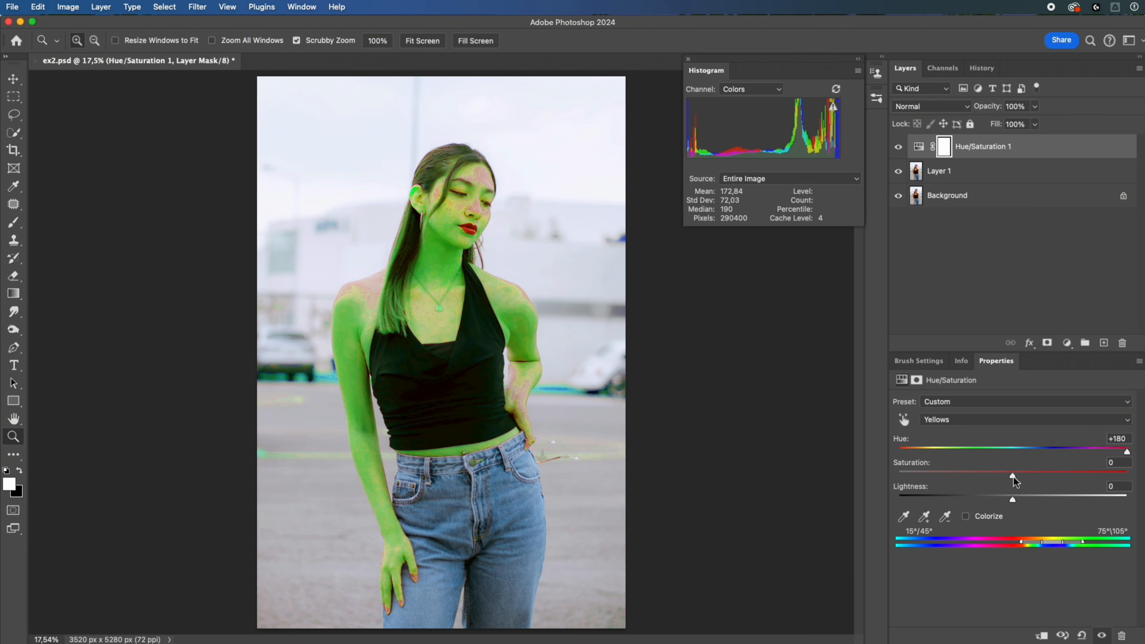
drag(1012, 475, 1137, 476)
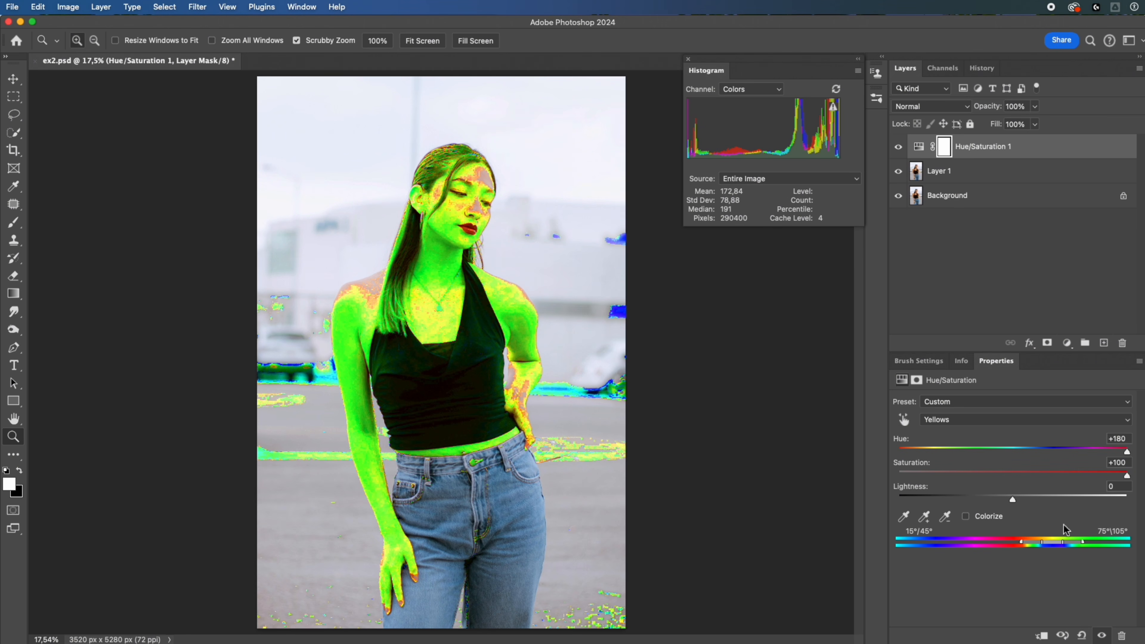
mouse_move(1049, 544)
mouse_down()
mouse_move(1016, 544)
mouse_move(1101, 546)
mouse_move(1065, 548)
mouse_up()
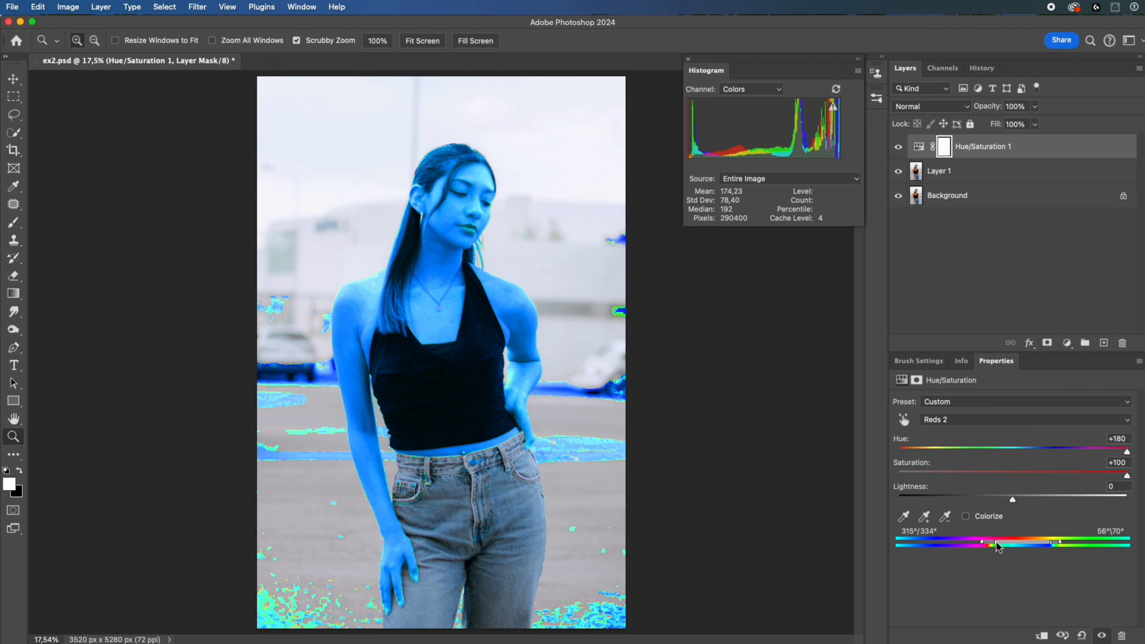
click(453, 209)
Step: Reset the exaggerated hue and saturation, set hue -3, saturation -3 and lightness +35, and compare the adjustment layer hidden and shown
click(1112, 439)
text(0)
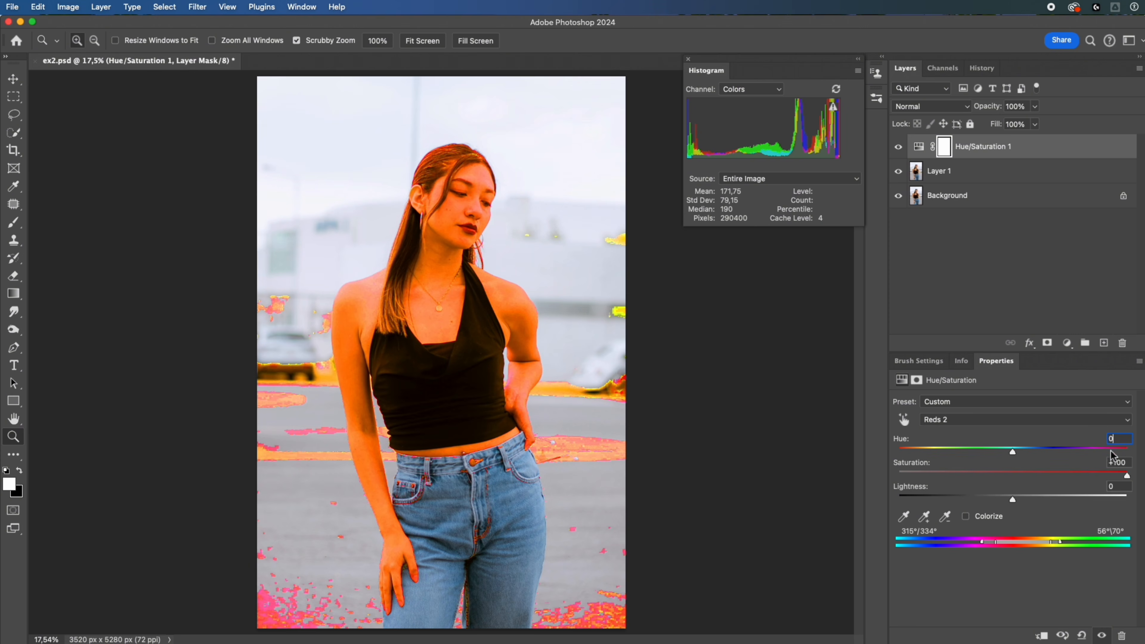
click(1117, 462)
text(0)
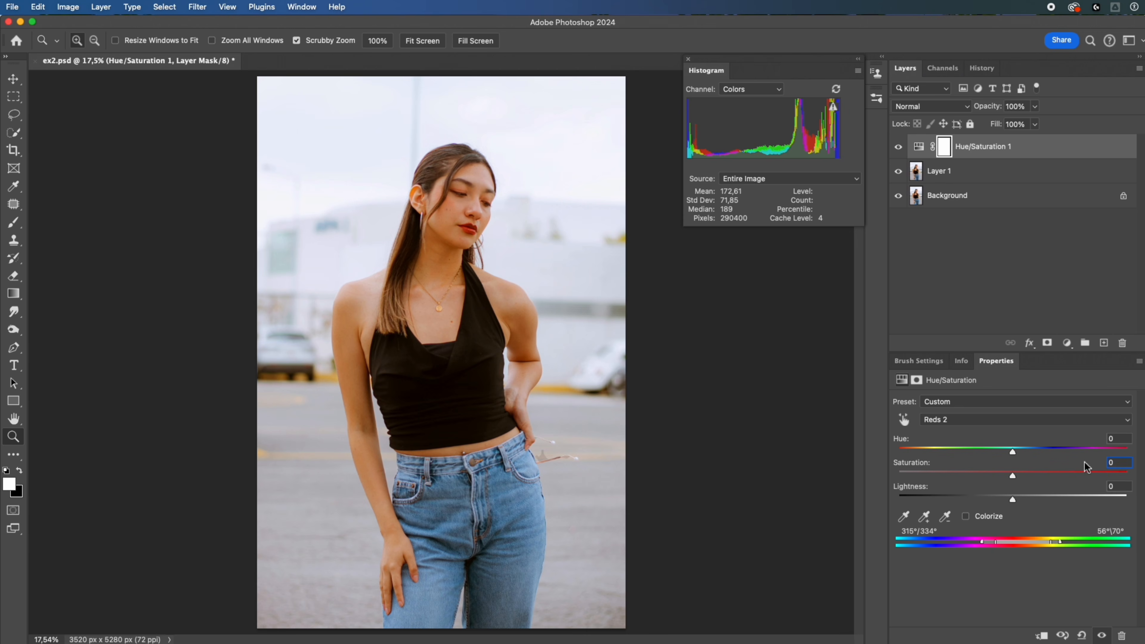
mouse_move(1013, 451)
mouse_down()
mouse_move(994, 455)
mouse_move(1075, 455)
mouse_move(998, 456)
mouse_move(1016, 455)
mouse_move(1003, 479)
mouse_move(1031, 501)
mouse_move(1064, 499)
mouse_move(1004, 476)
mouse_move(1009, 452)
mouse_up()
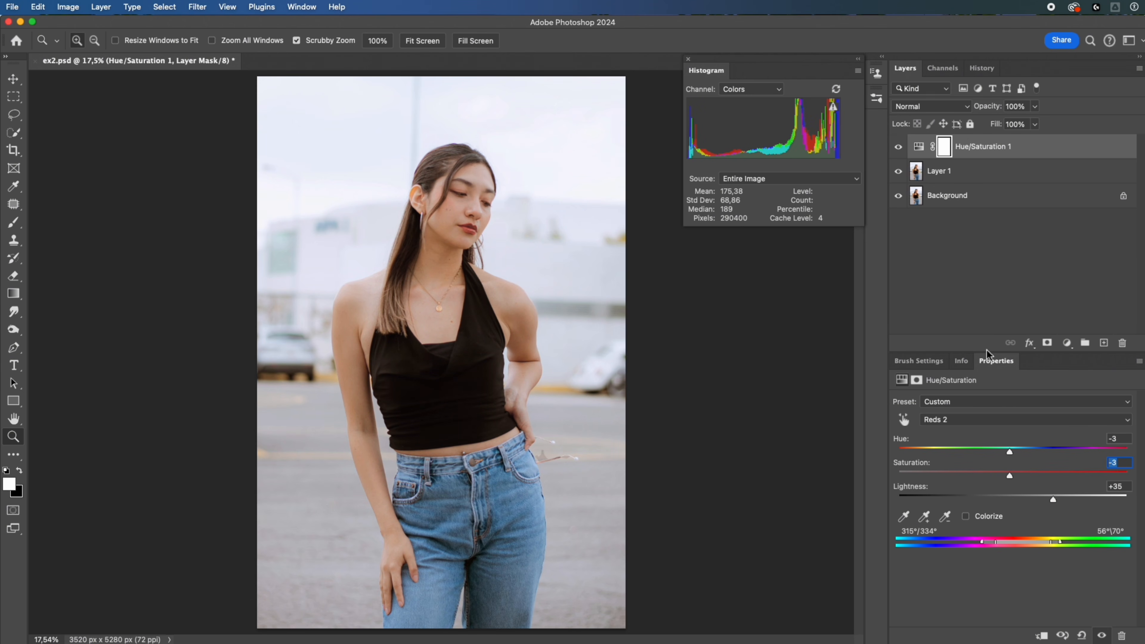
click(898, 149)
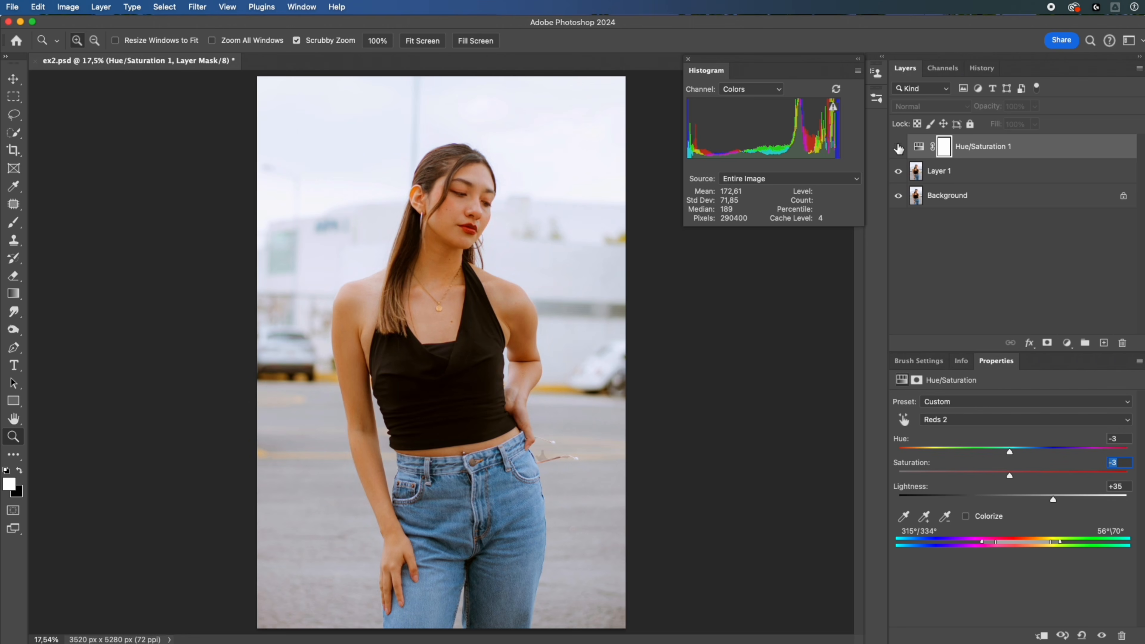
click(898, 148)
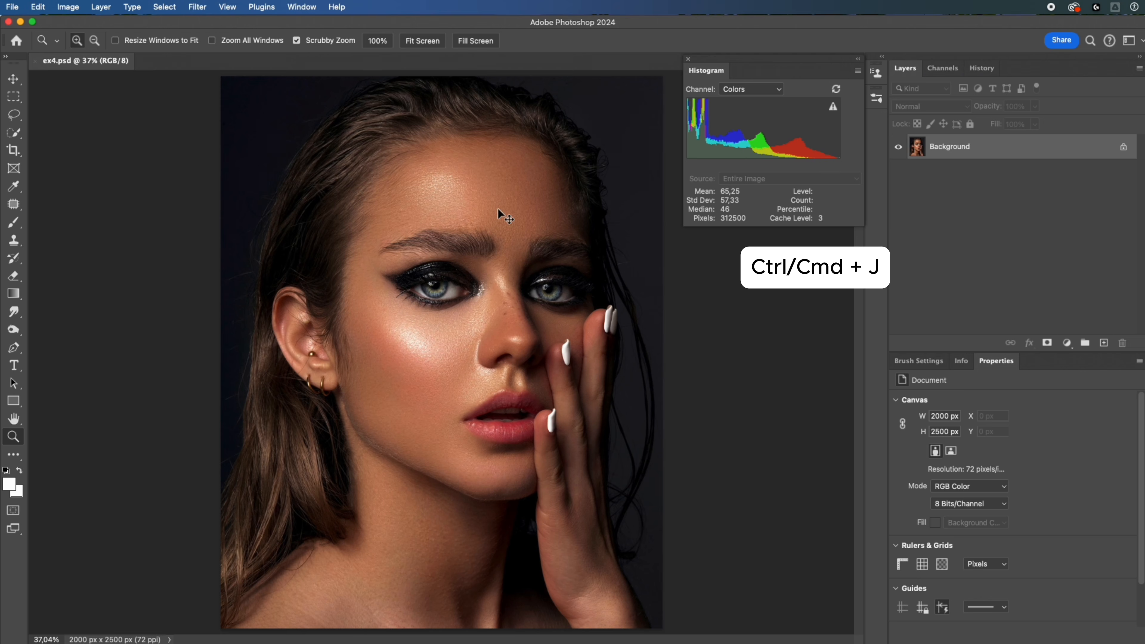
Step: Duplicate the Background layer and select the skin with Color Range set to Skin Tones at fuzziness 47
key(super+j)
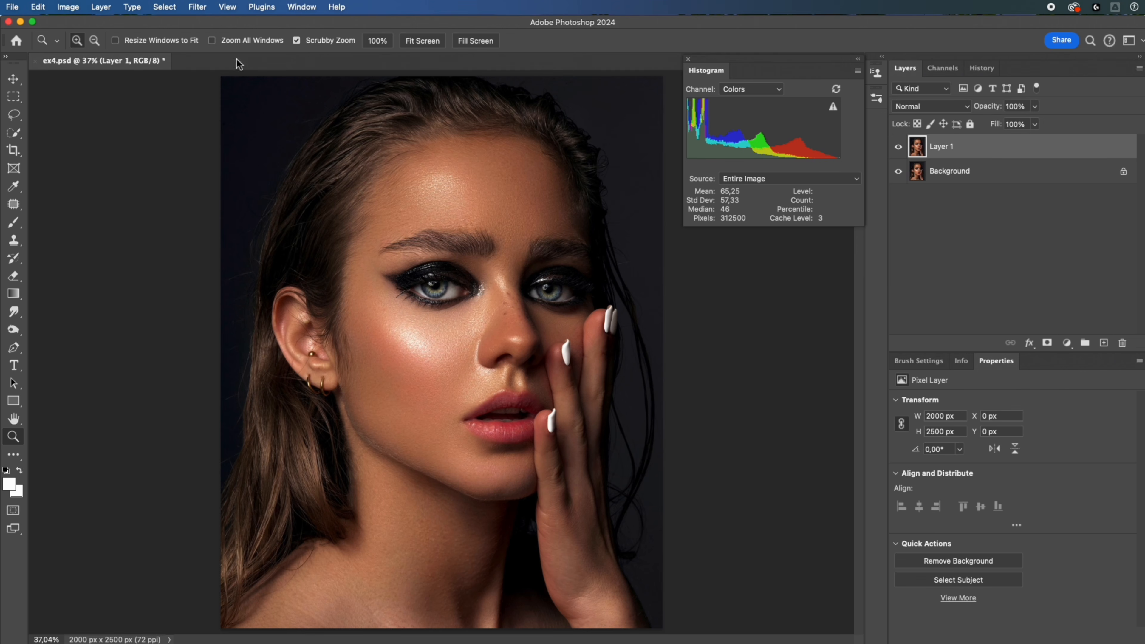
click(162, 8)
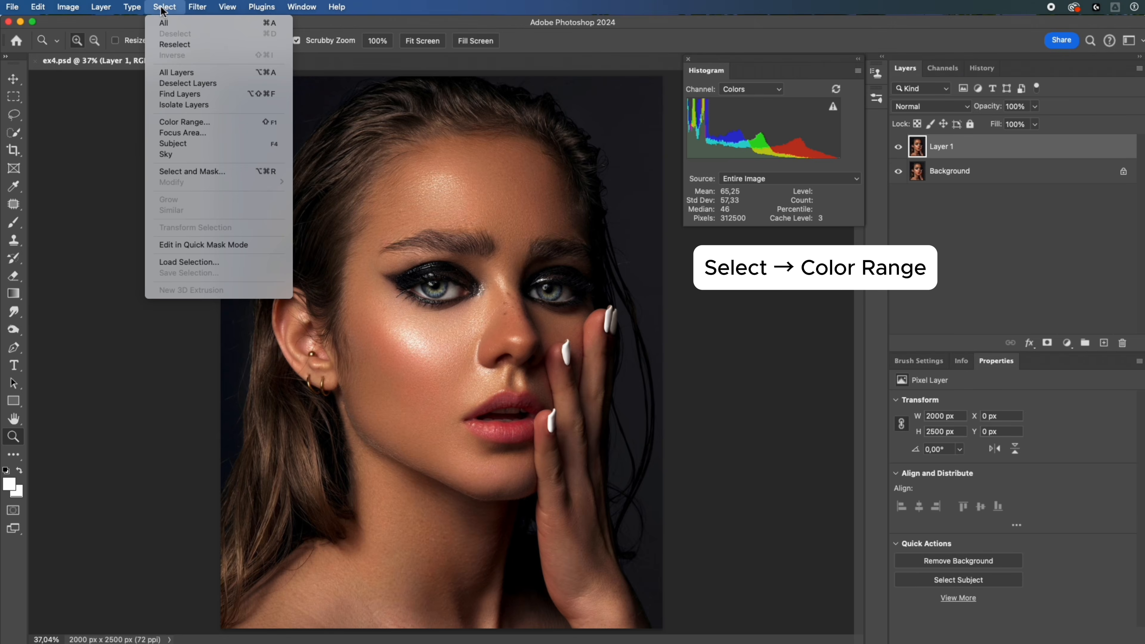
click(180, 122)
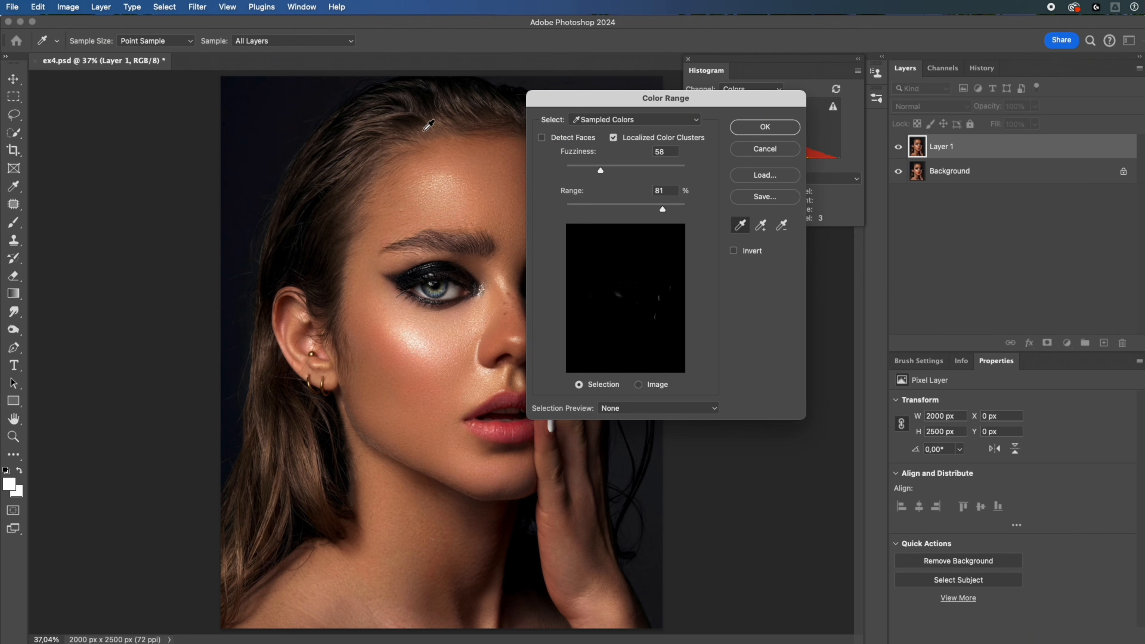
click(592, 120)
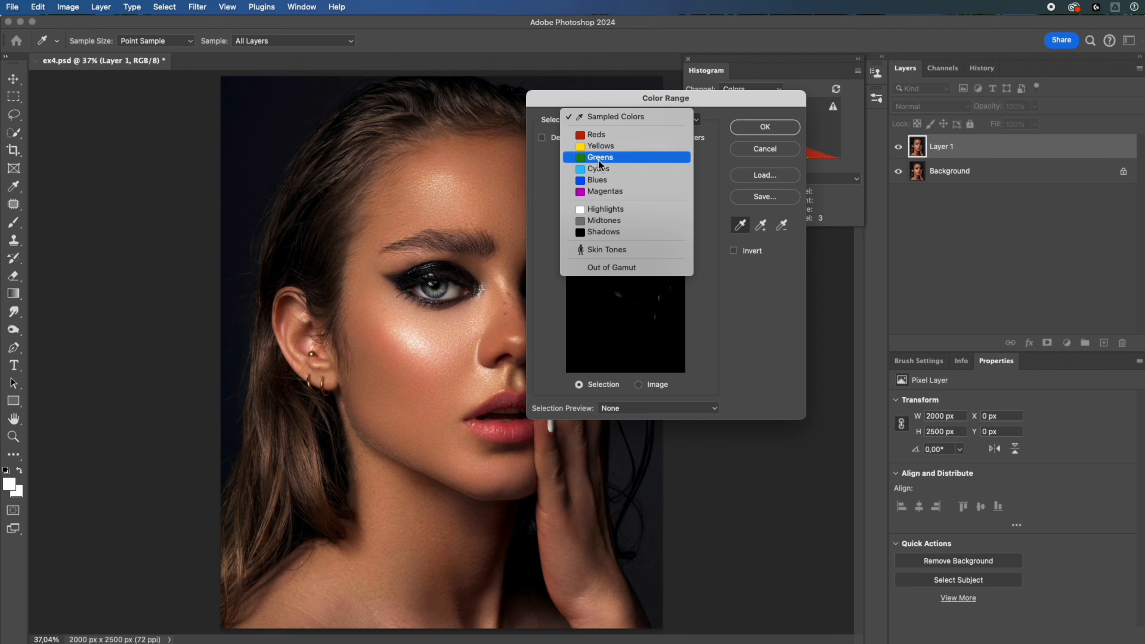
click(605, 247)
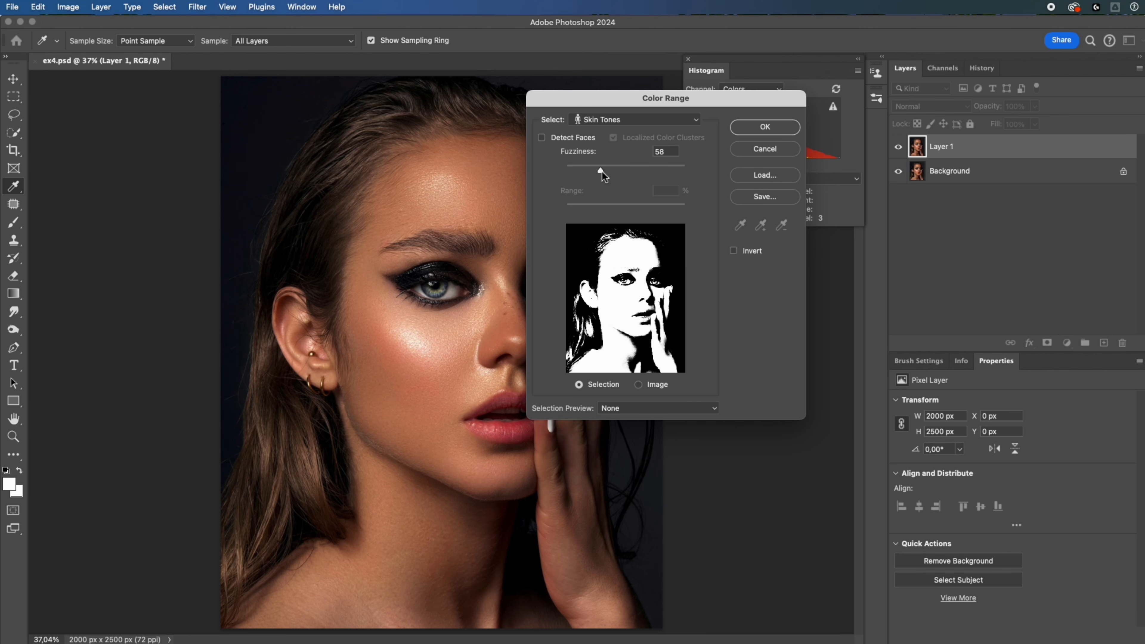
drag(601, 172, 592, 172)
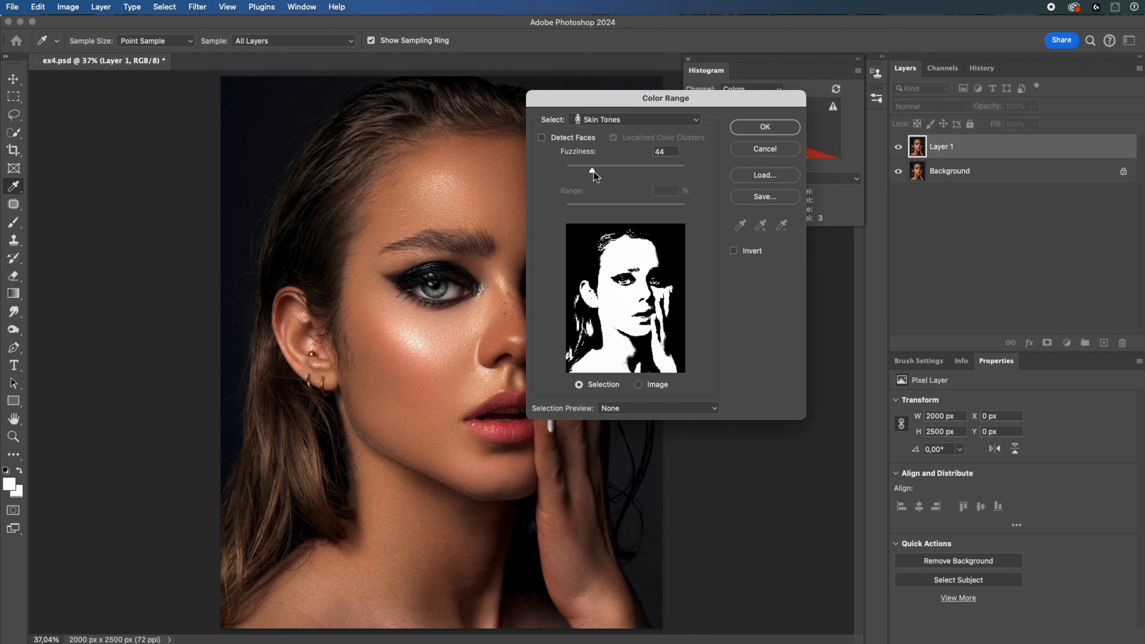
click(594, 171)
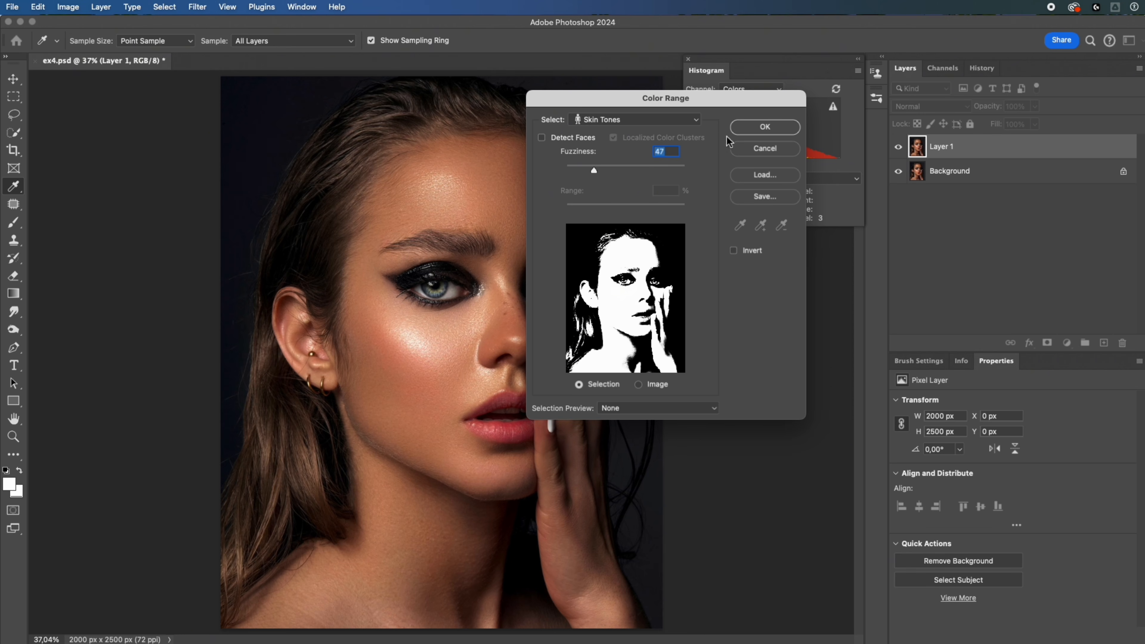
click(752, 129)
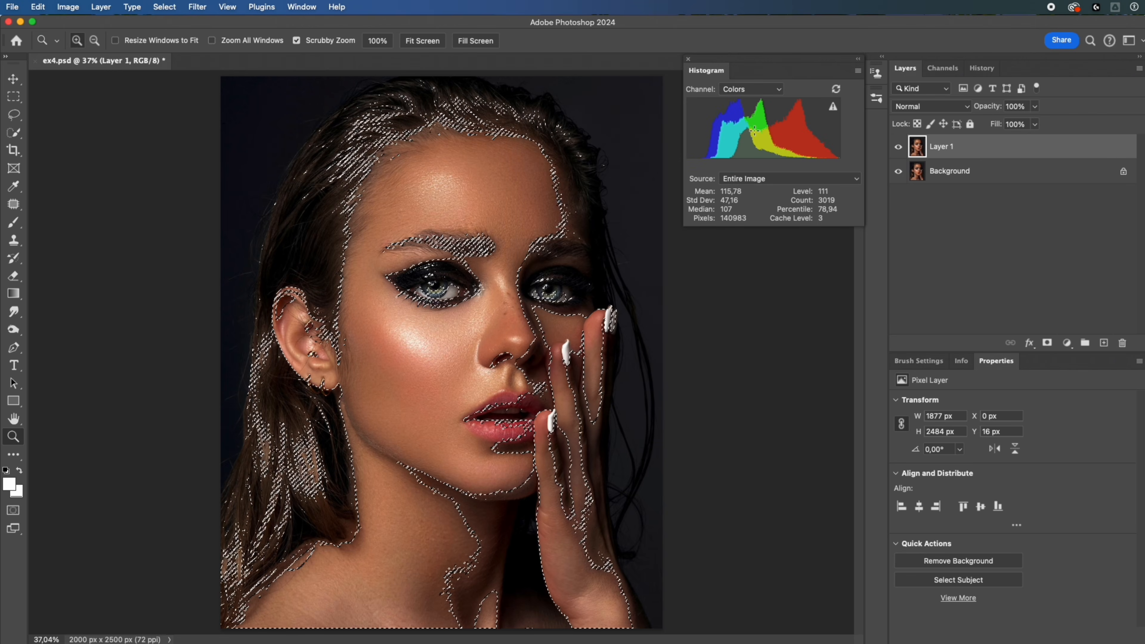
Step: Add a white (ffffff) Solid Color fill layer from the skin selection and set its blend mode to Soft Light
click(1066, 342)
click(1073, 356)
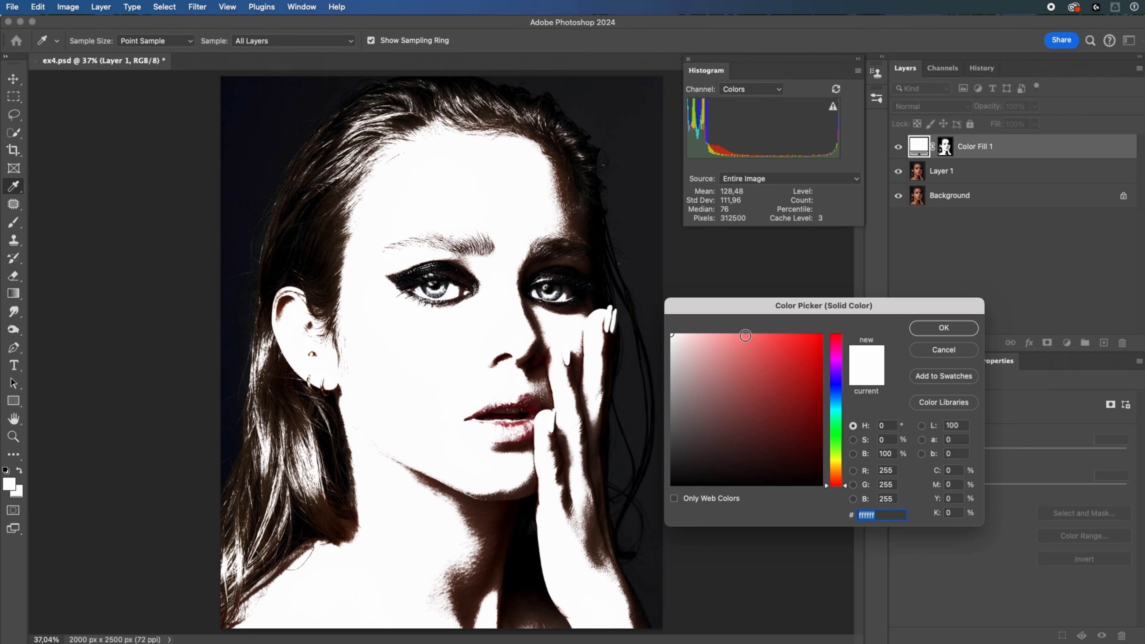
click(919, 331)
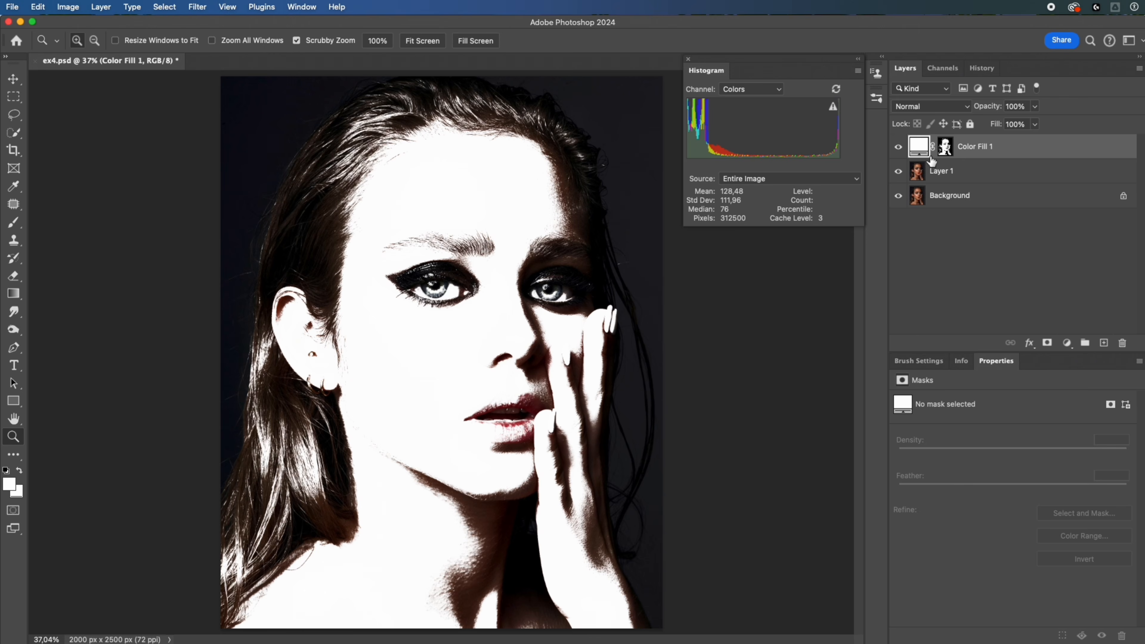
click(933, 107)
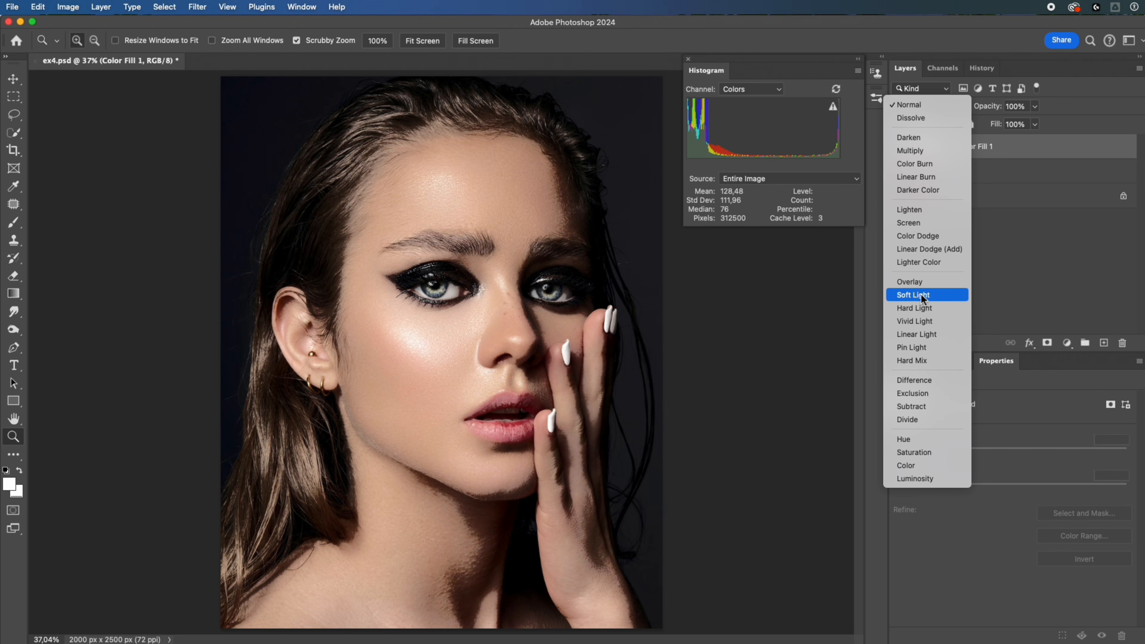
click(921, 295)
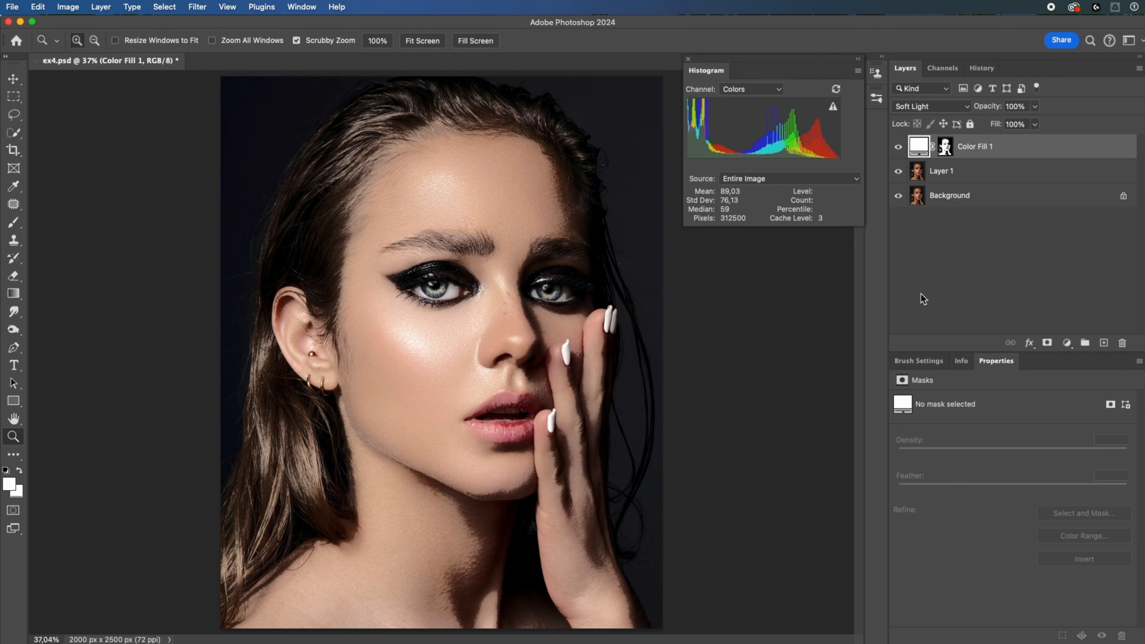
Step: Split the fill layer's Blend If underlying-layer shadow limit to 0 / 207 and compare the image with and without preview
click(1028, 343)
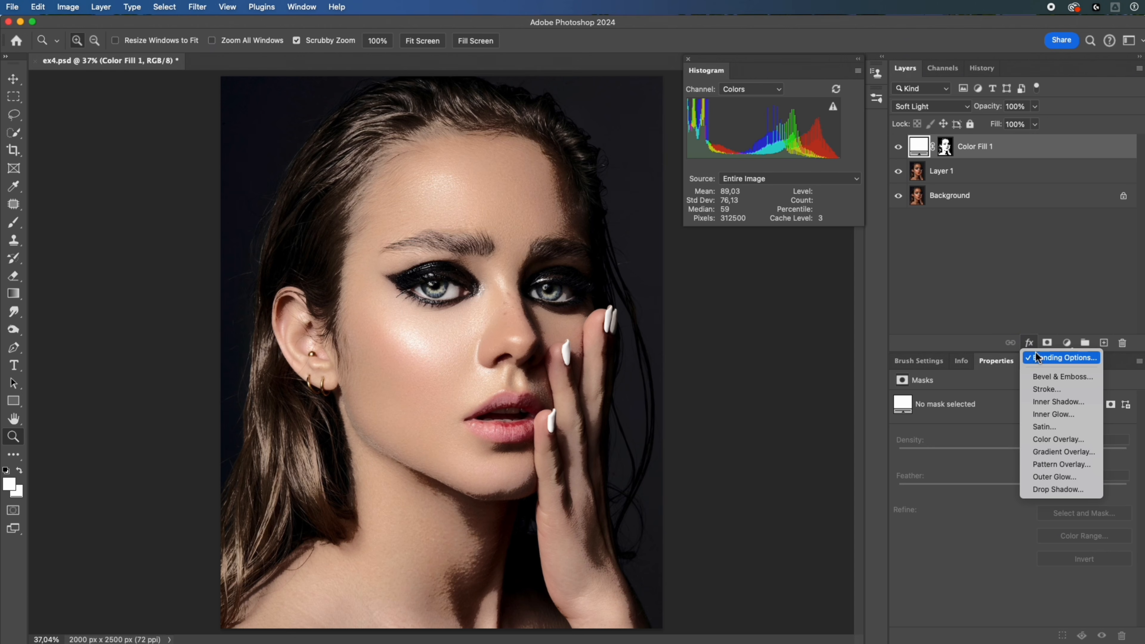
click(1036, 352)
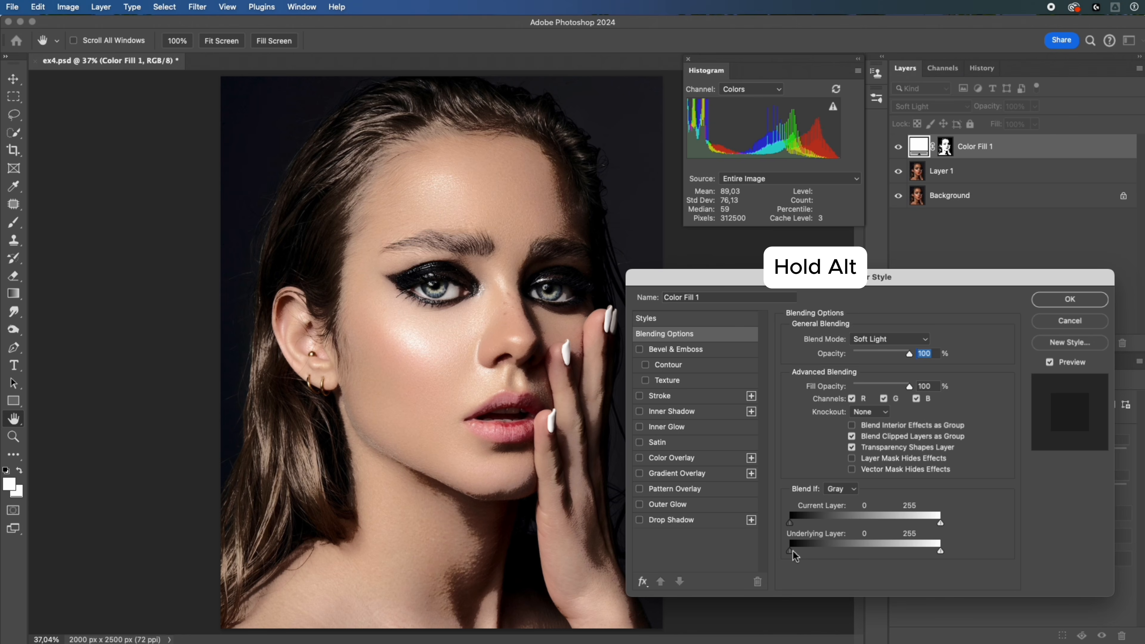
drag(792, 553, 921, 547)
click(1049, 362)
click(1049, 362)
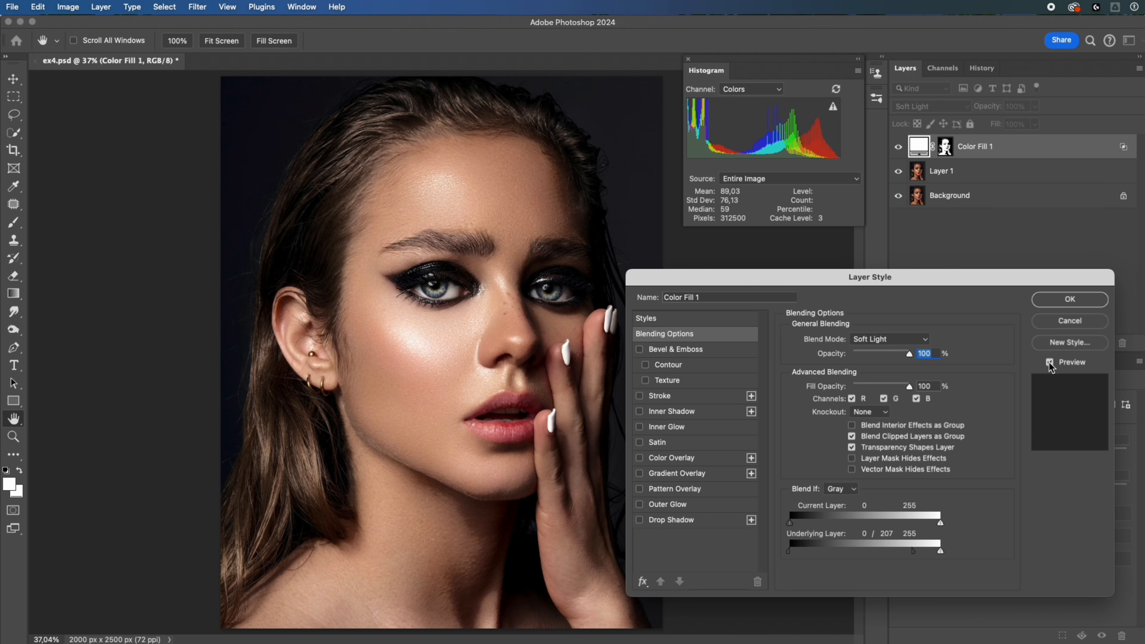
click(1062, 301)
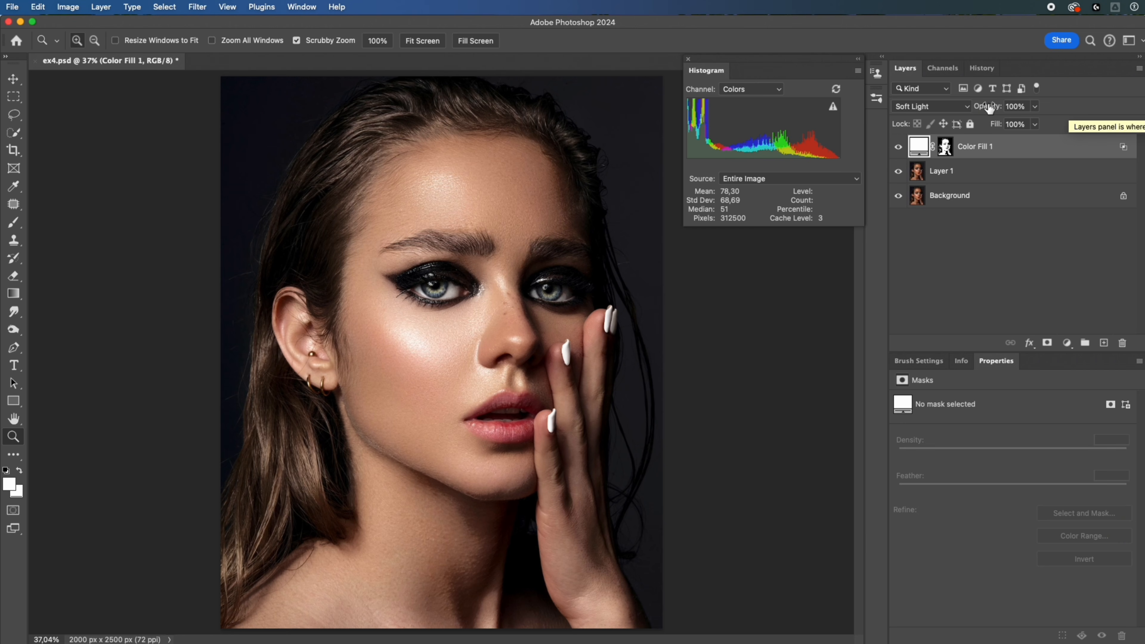
Step: Lower the white fill layer's opacity to 60% and compare the image with the layer hidden and shown
key(6)
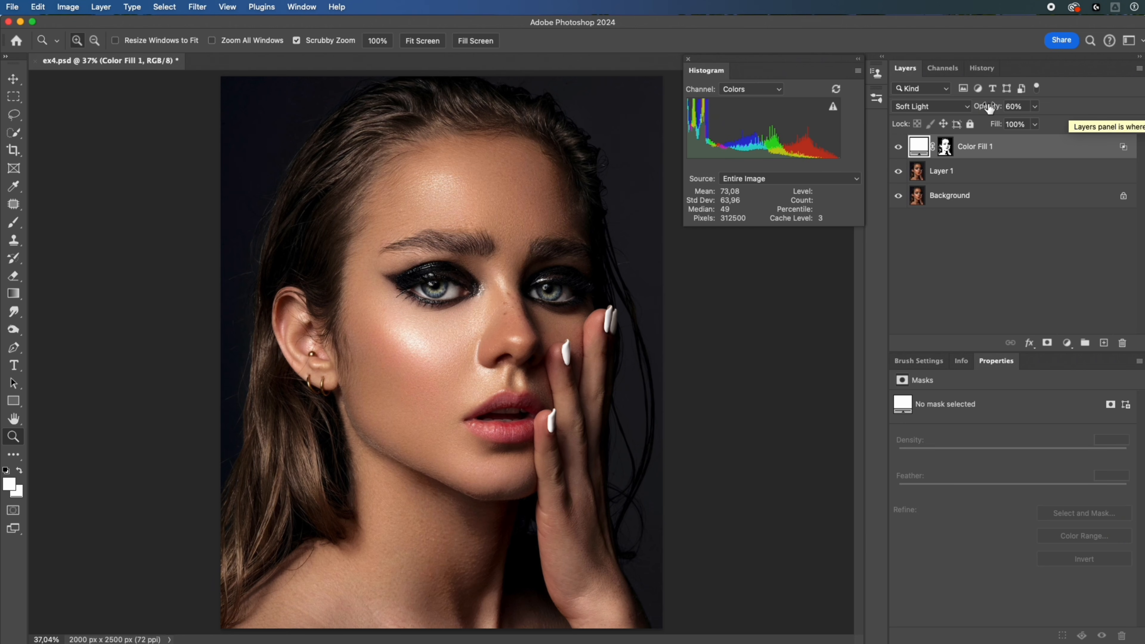
click(899, 149)
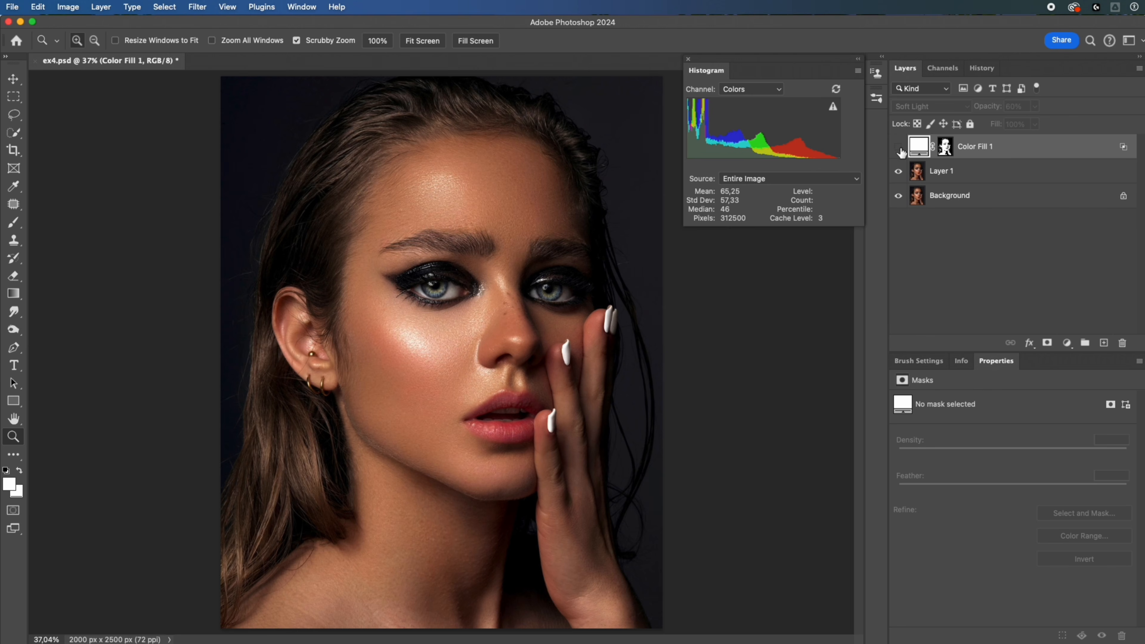
click(899, 150)
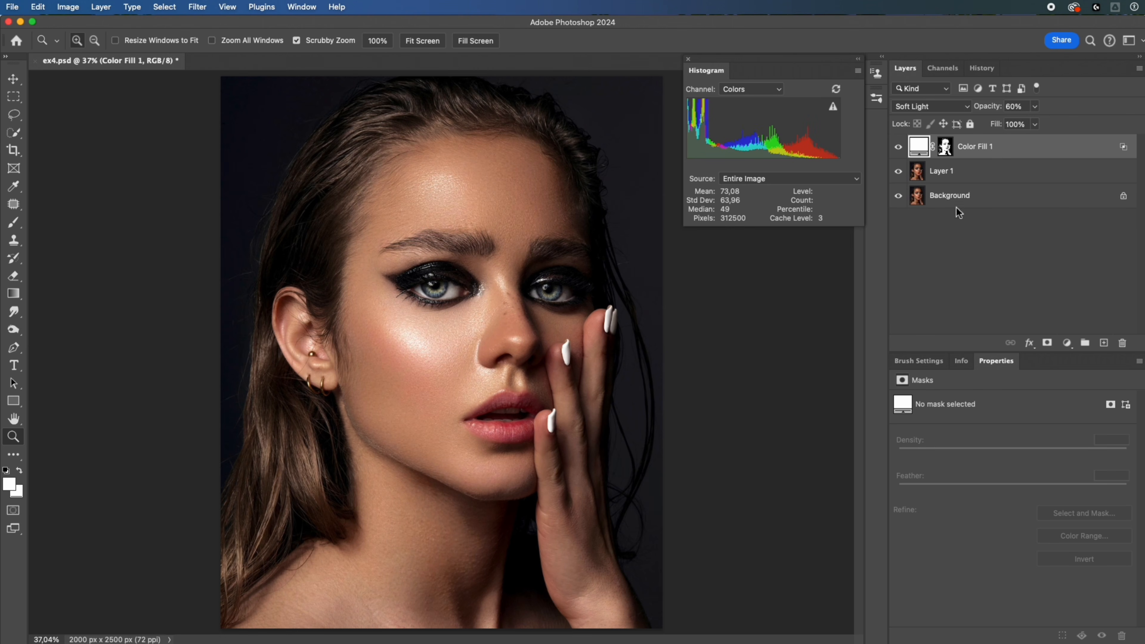
Step: Add a Selective Color adjustment layer and set the Reds to black -30% and magenta -21%
click(1066, 343)
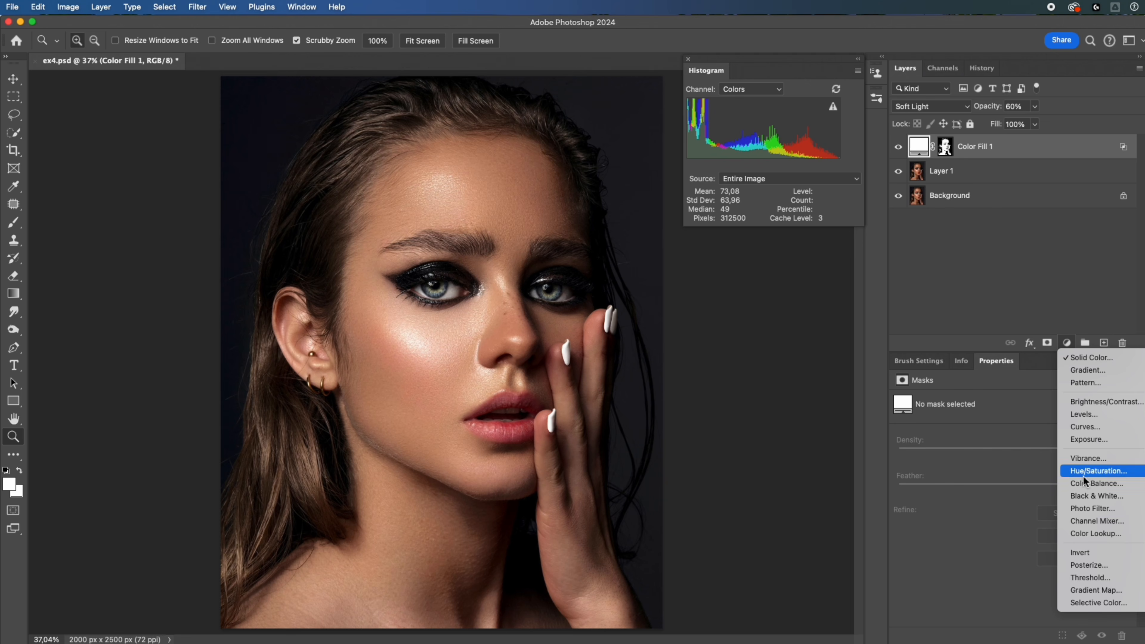
click(1088, 603)
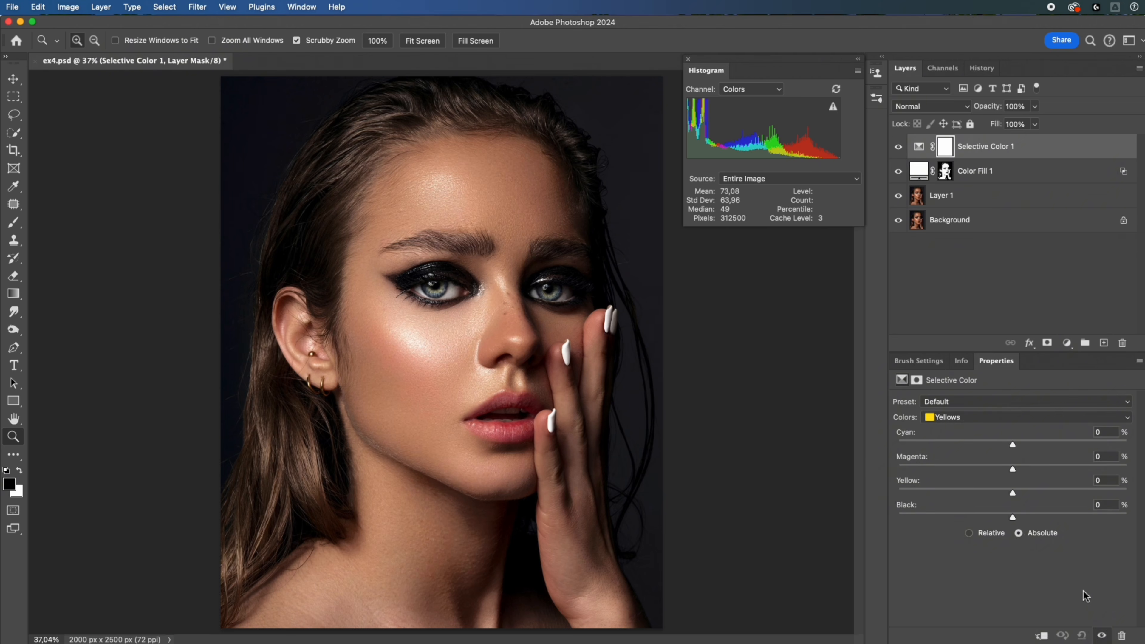
click(966, 420)
click(963, 407)
drag(1012, 517, 979, 514)
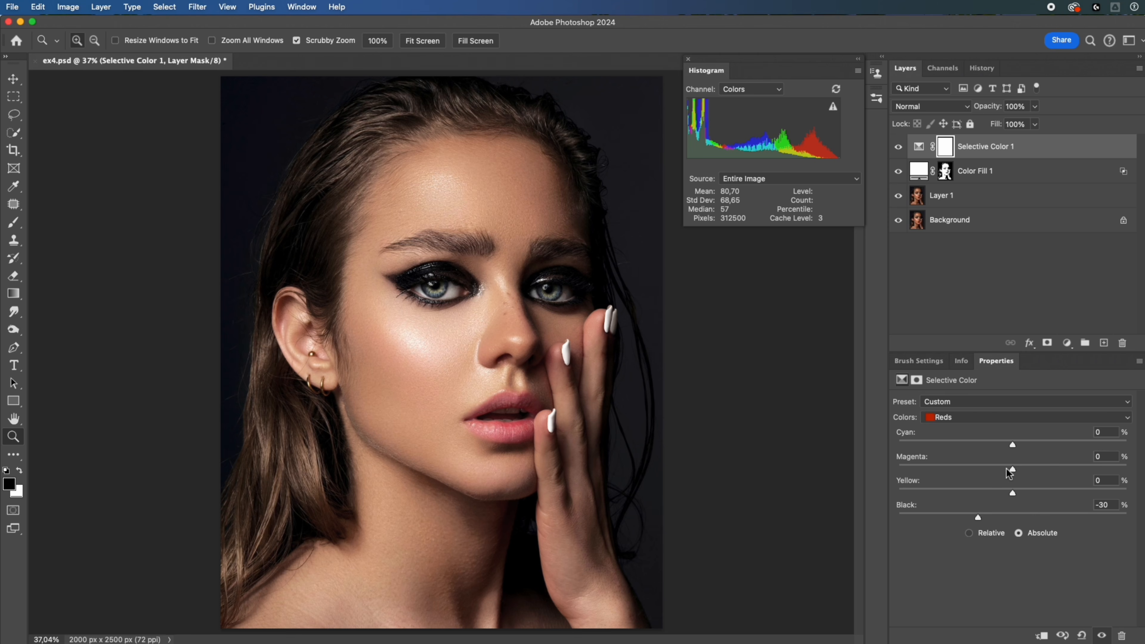
drag(1012, 469, 989, 468)
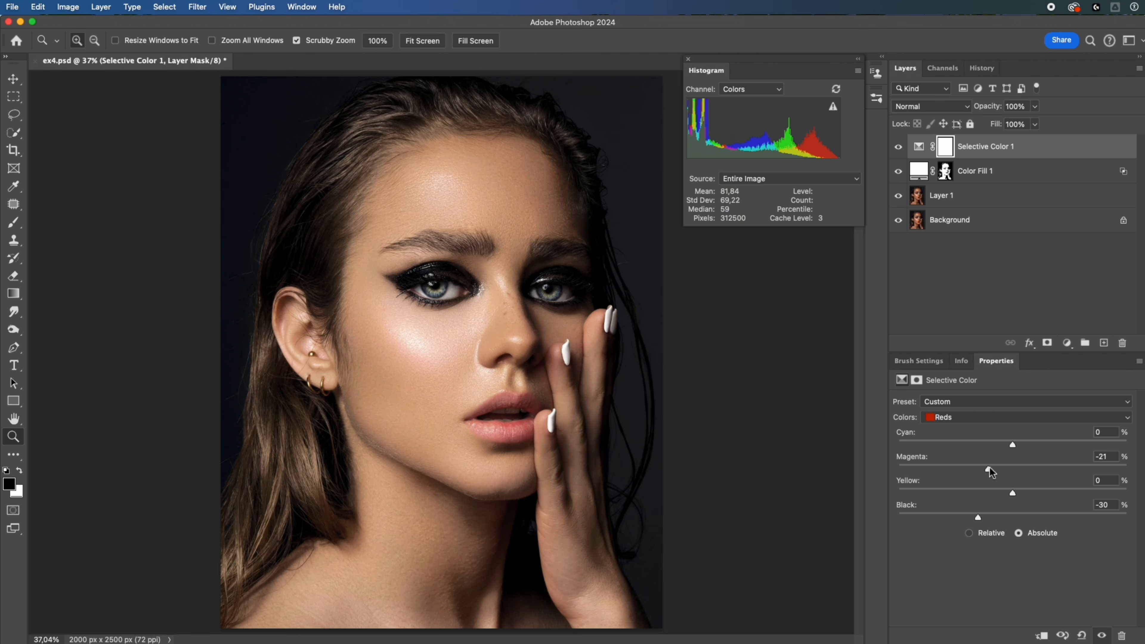
Step: Set the Selective Color layer's Yellows to yellow -56% and black -14%
click(969, 418)
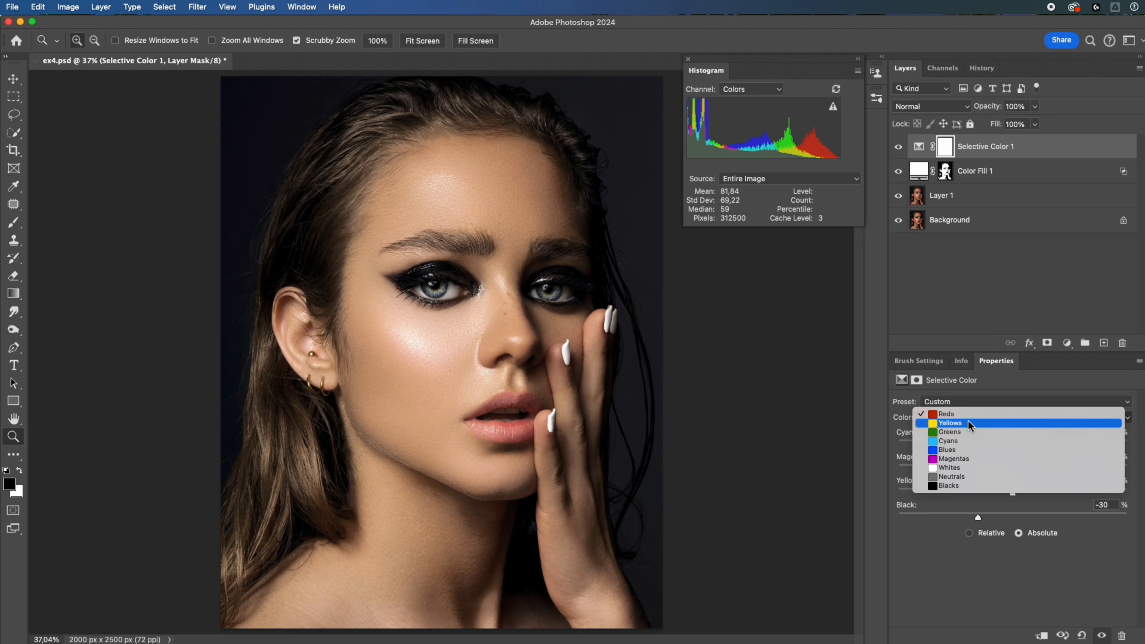
click(969, 423)
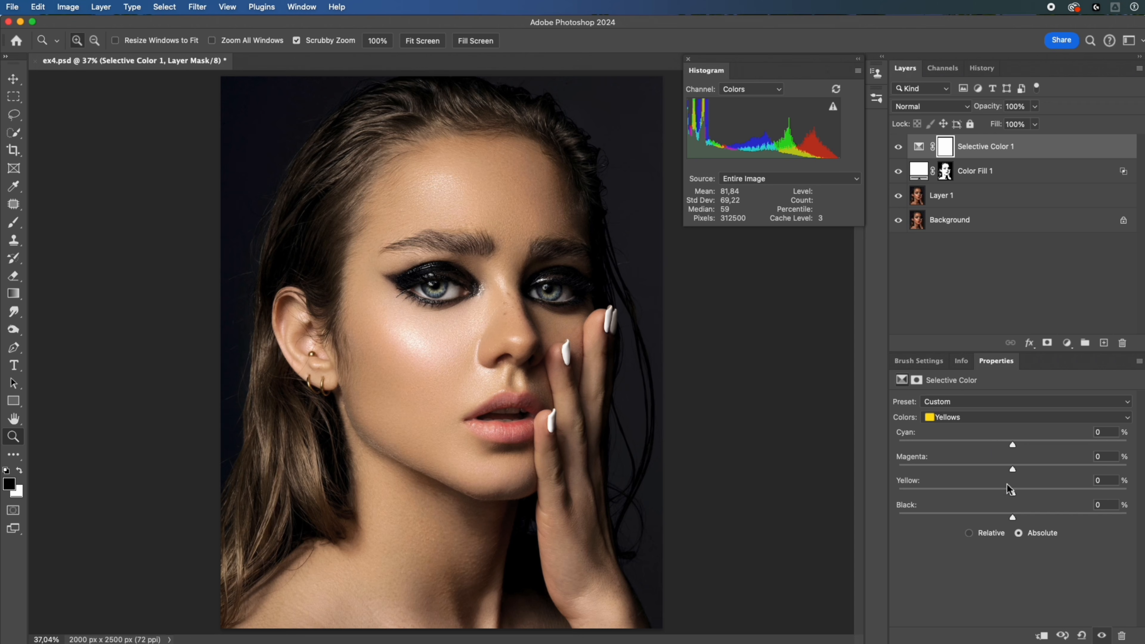
drag(1012, 489, 959, 488)
drag(1013, 516, 1002, 516)
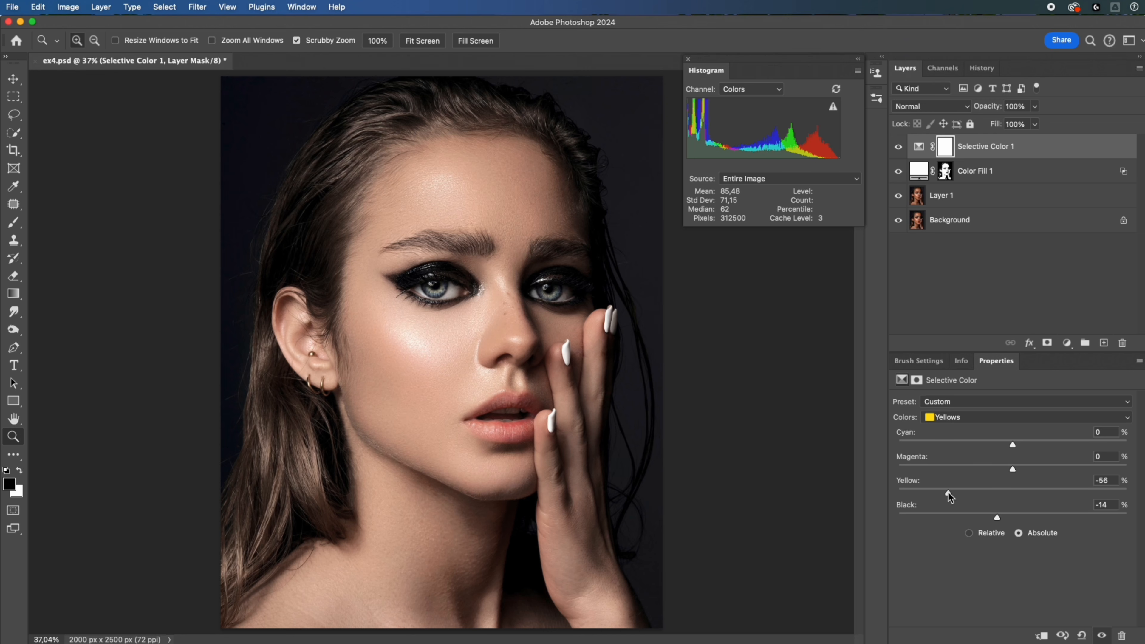
Step: Group the Selective Color and Color Fill layers and compare the image with the group hidden and shown
shift+click(1014, 180)
click(1084, 343)
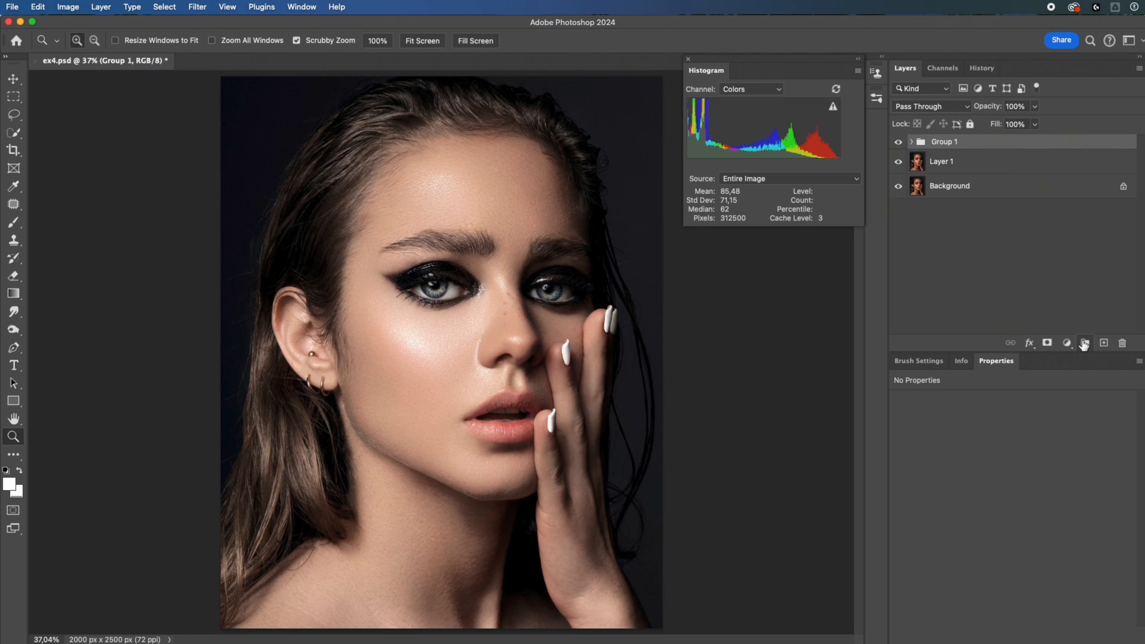
click(899, 142)
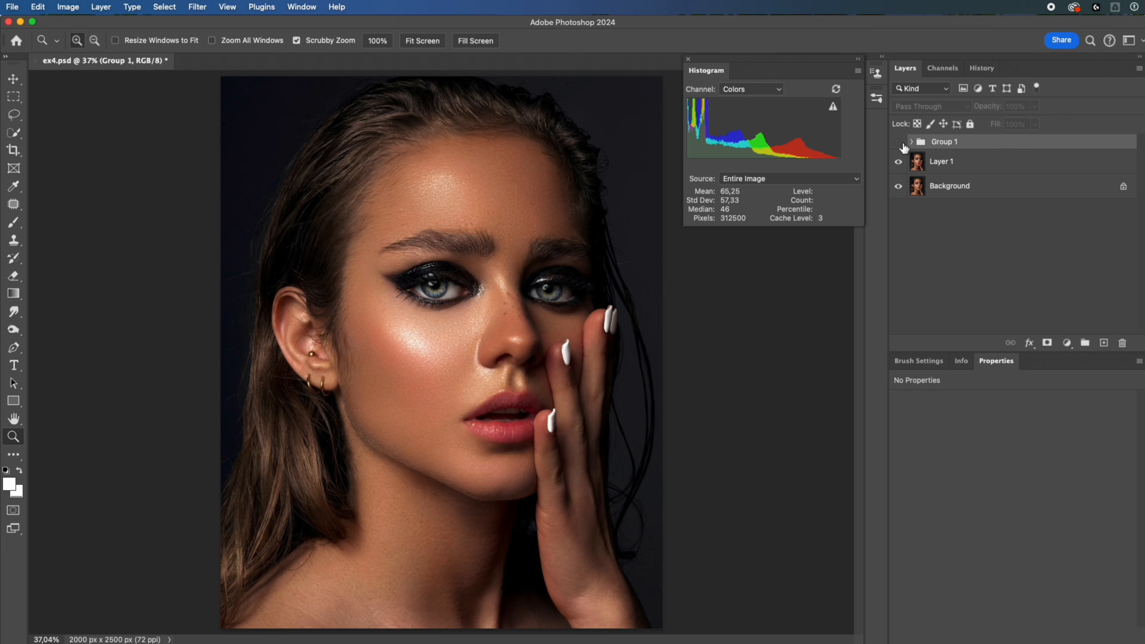
click(898, 143)
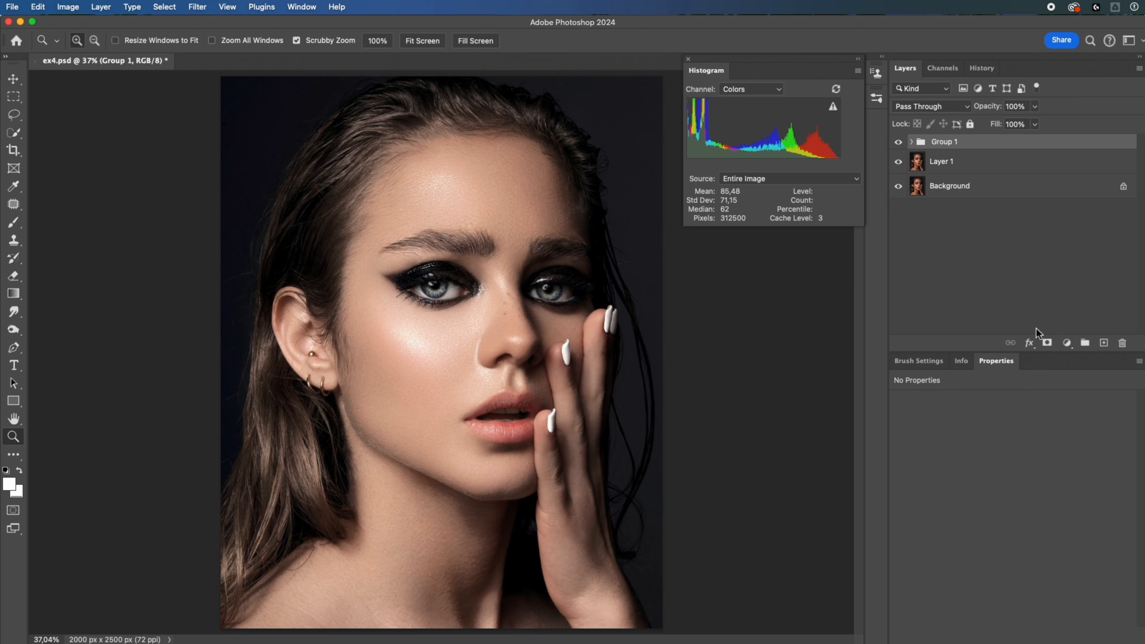
Step: Add a white mask to the group and paint the lips black with the 100 px brush at 40% opacity
click(1046, 344)
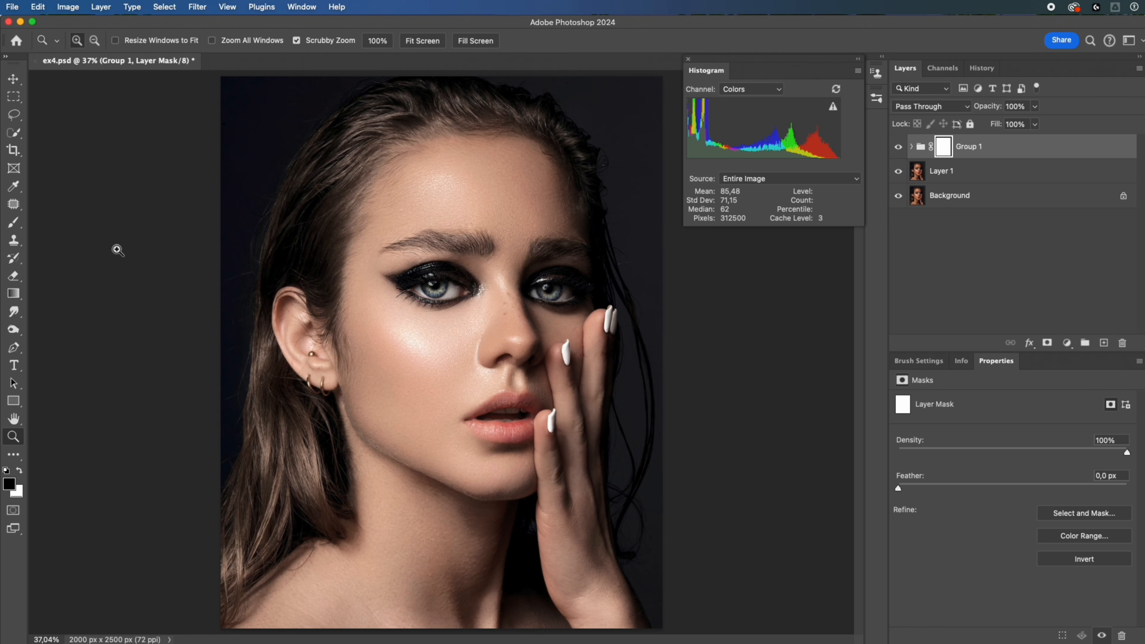
click(14, 222)
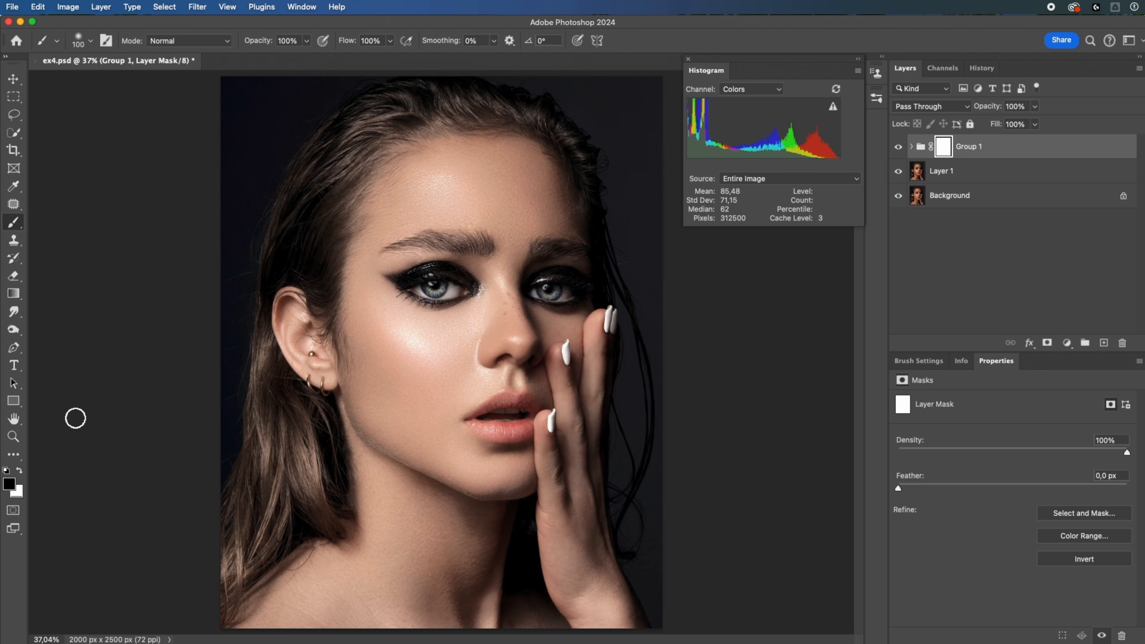
key(4)
mouse_move(482, 417)
mouse_down()
mouse_move(523, 407)
mouse_move(526, 429)
mouse_move(506, 434)
mouse_up()
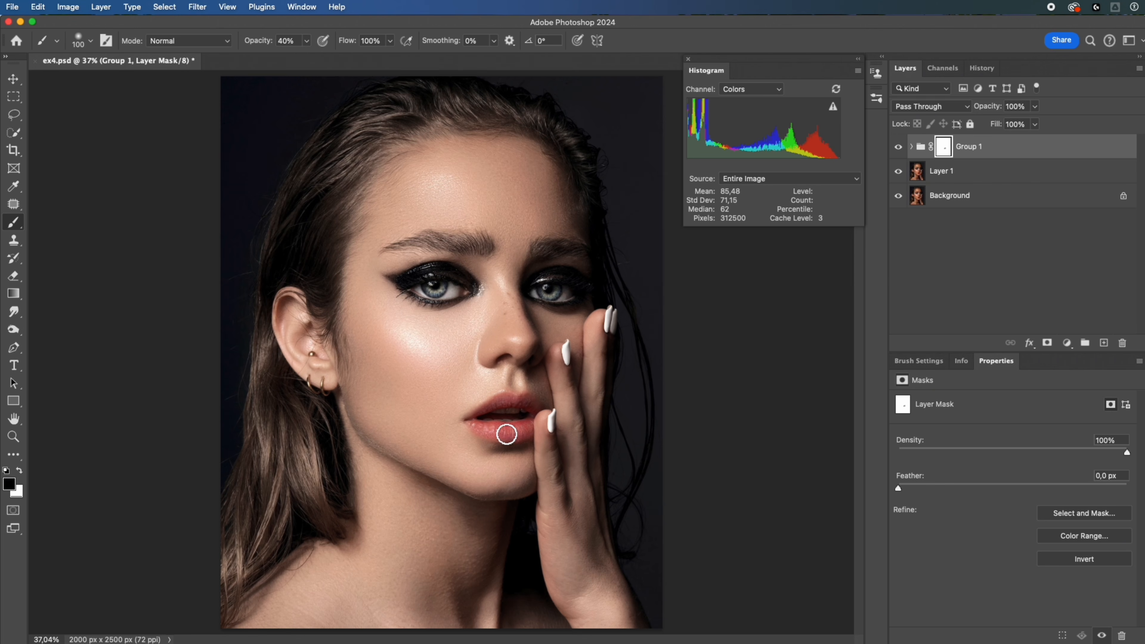
Step: Lower the group's opacity to 85% and compare the result against the Background layer alone
alt+click(897, 201)
alt+click(896, 201)
drag(993, 112, 987, 112)
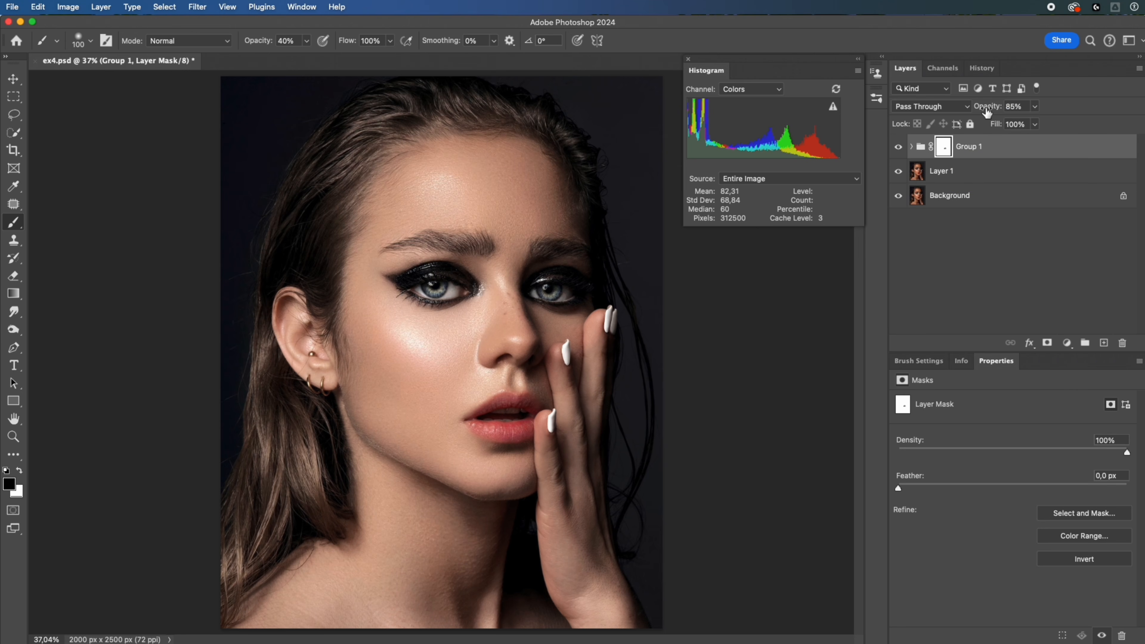
alt+click(900, 197)
alt+click(900, 198)
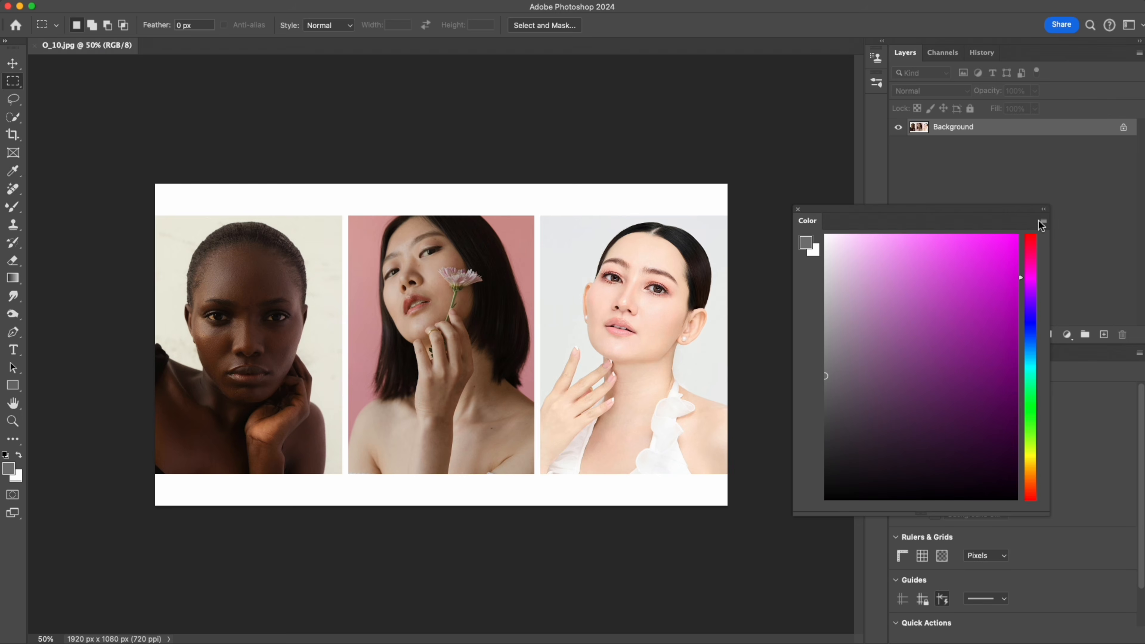
Step: Switch the Color panel to Lab sliders and pick a yellow and a magenta from the spectrum to compare their Lab values
click(1042, 223)
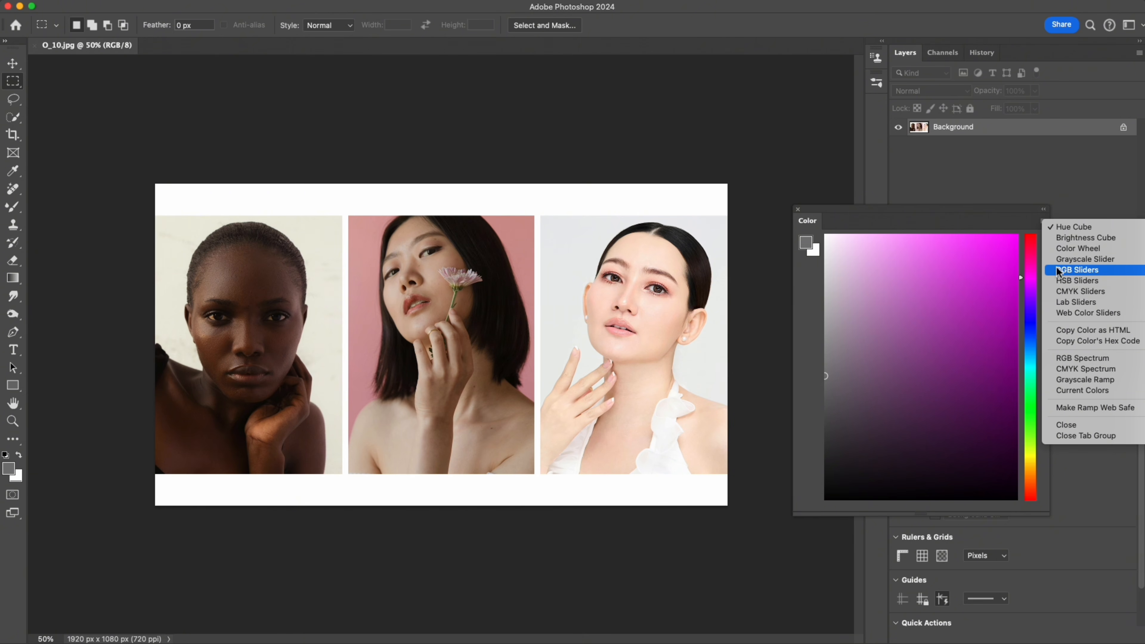
click(1065, 302)
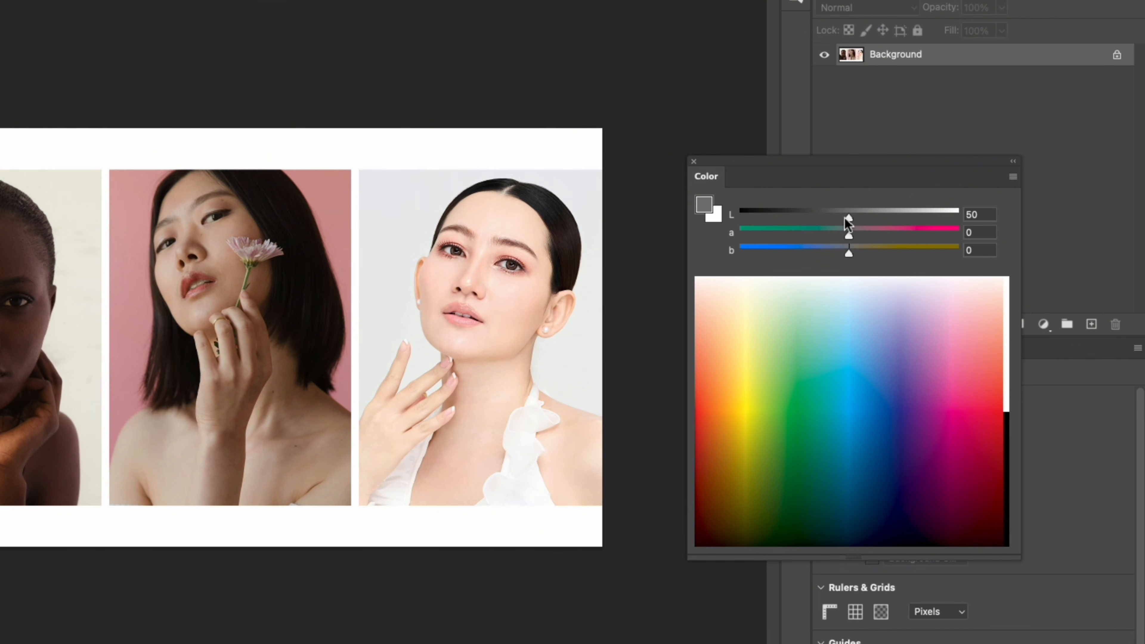
mouse_move(849, 217)
mouse_down()
mouse_move(963, 215)
mouse_move(727, 223)
mouse_move(847, 217)
mouse_up()
mouse_move(848, 237)
mouse_down()
mouse_move(962, 236)
mouse_move(742, 234)
mouse_move(848, 231)
mouse_up()
mouse_move(849, 252)
mouse_down()
mouse_move(955, 246)
mouse_move(741, 242)
mouse_move(752, 255)
mouse_move(849, 252)
mouse_up()
click(744, 398)
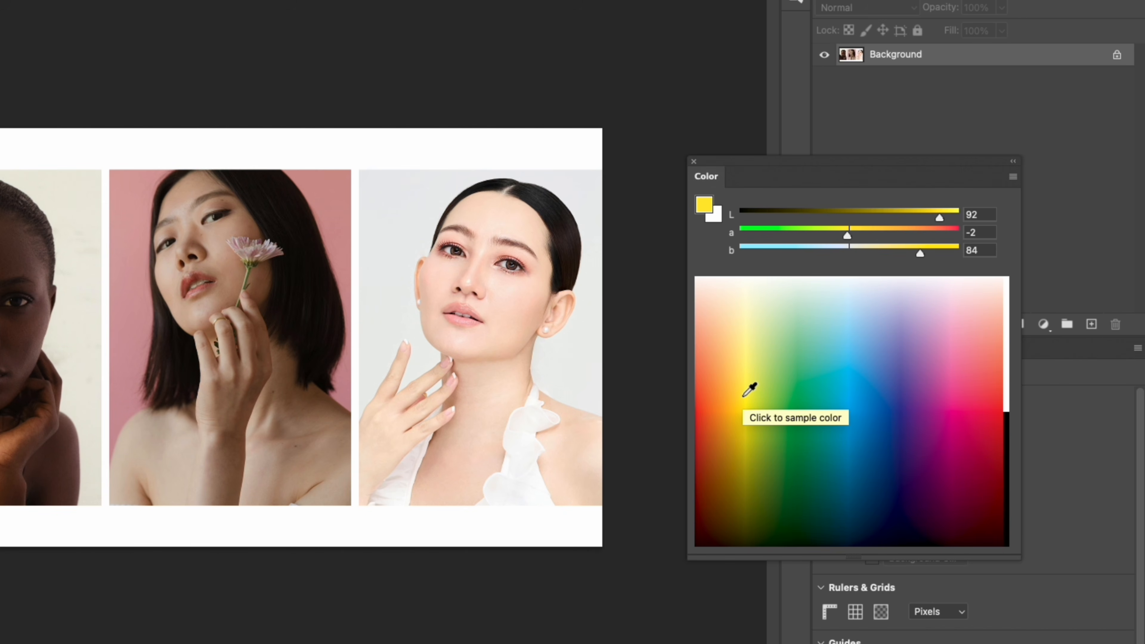
click(952, 405)
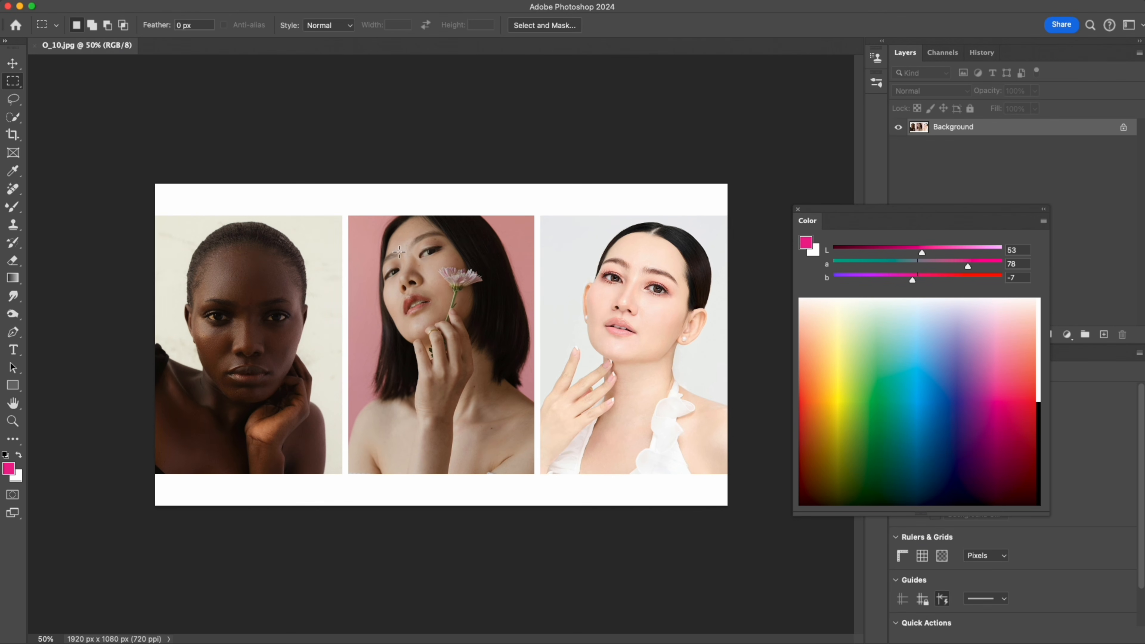
Step: Sample the skin of all three portraits with the Eyedropper to read each one's Lab values
click(12, 176)
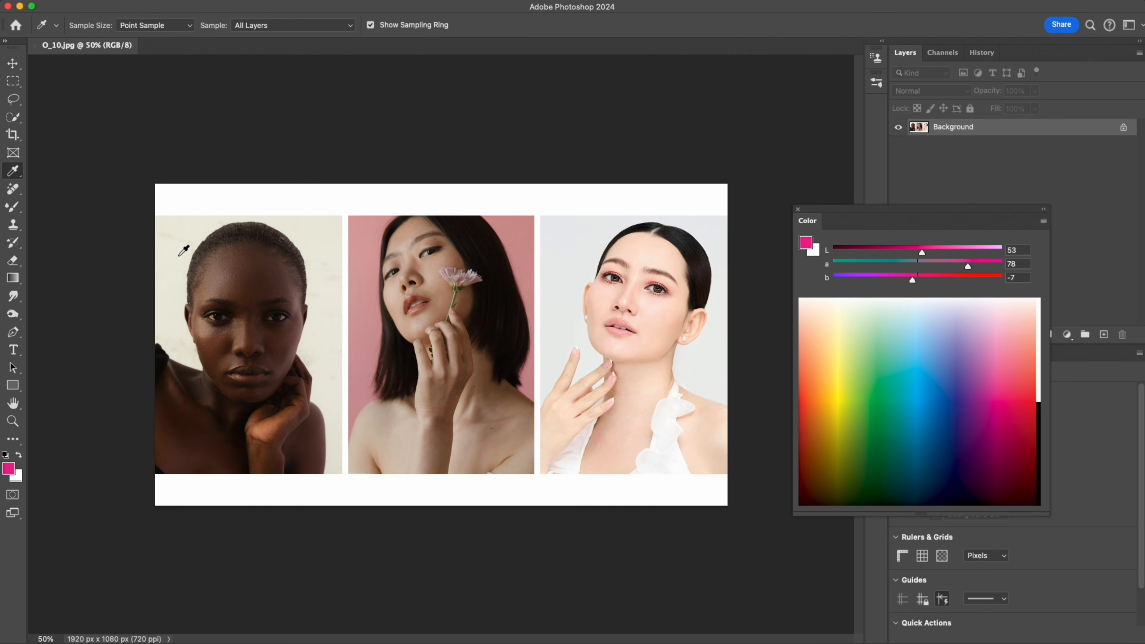
click(242, 272)
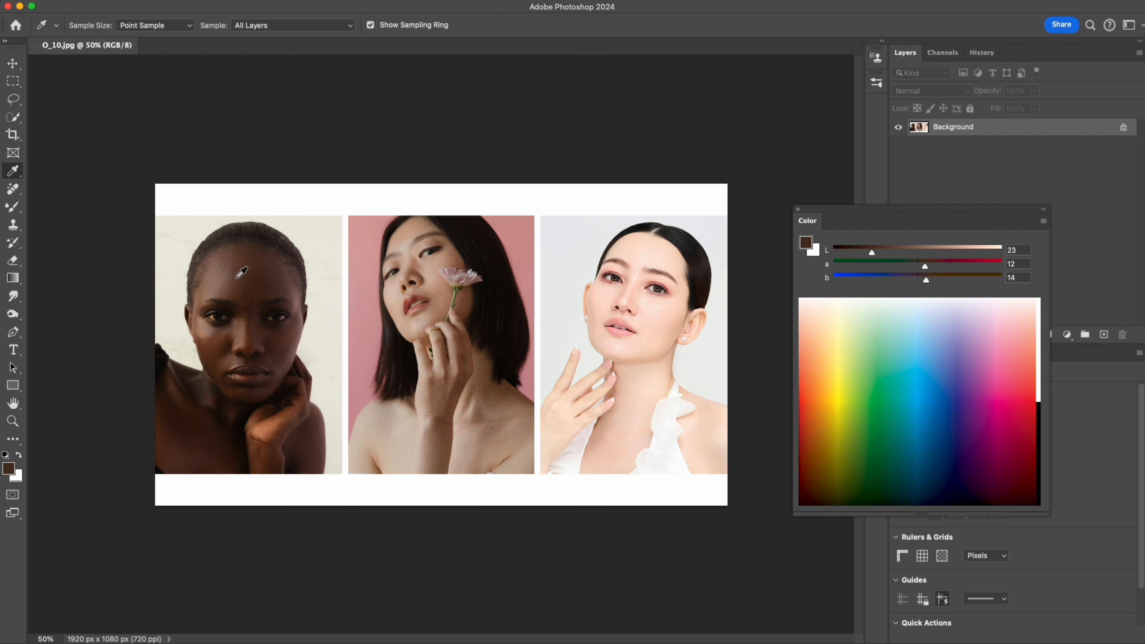
click(401, 243)
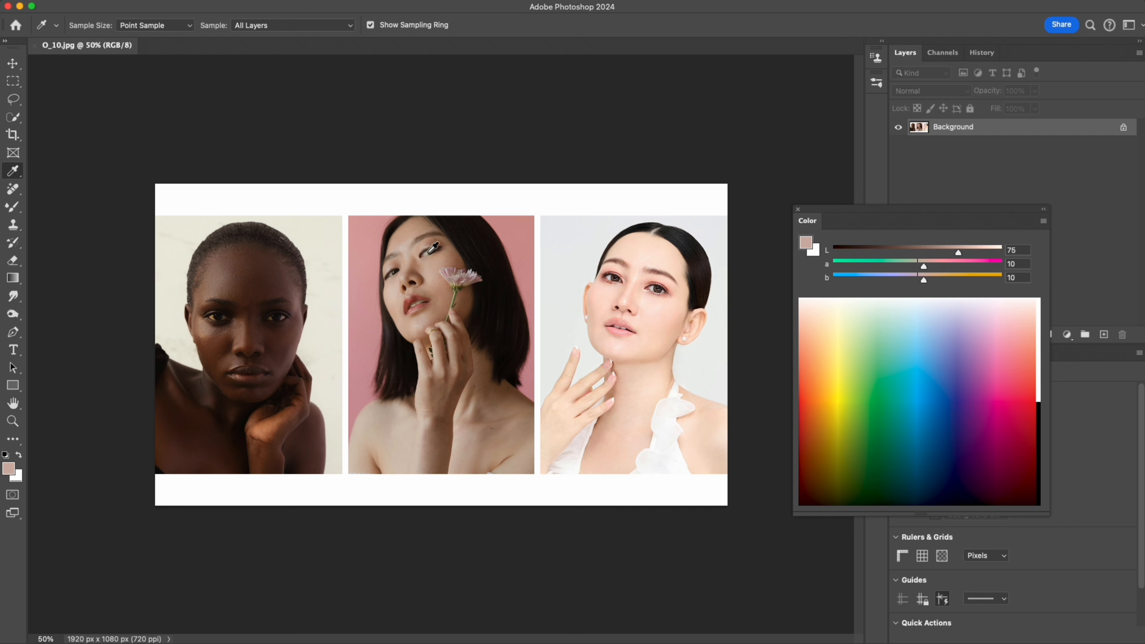
click(668, 311)
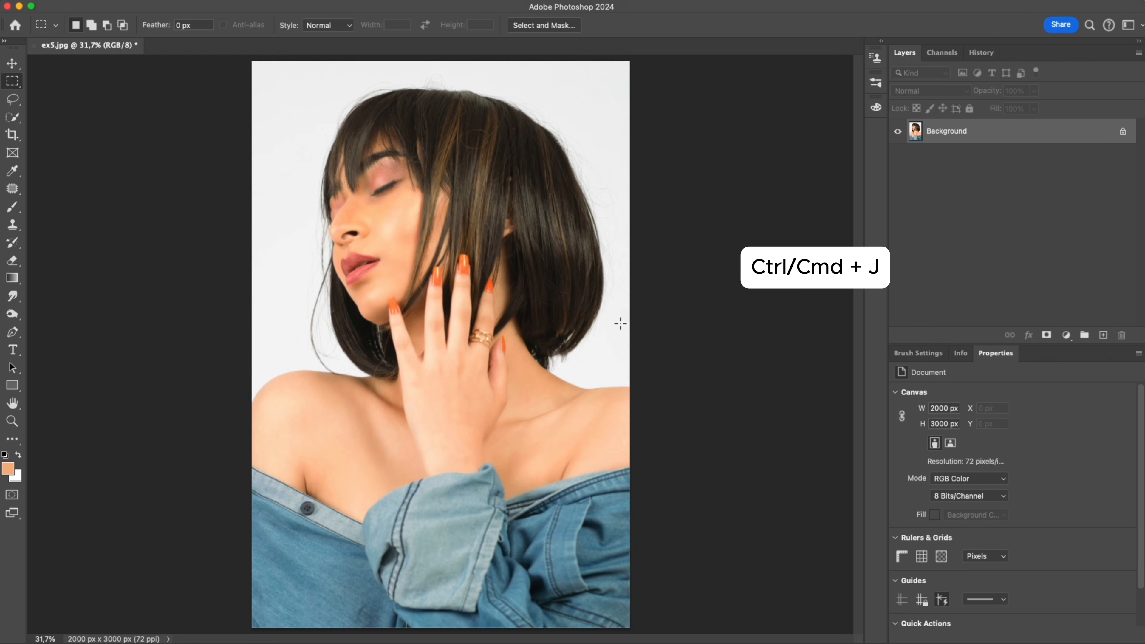
Step: Duplicate the Background layer of ex5.jpg and open the copy in the Camera Raw filter
key(ctrl+j)
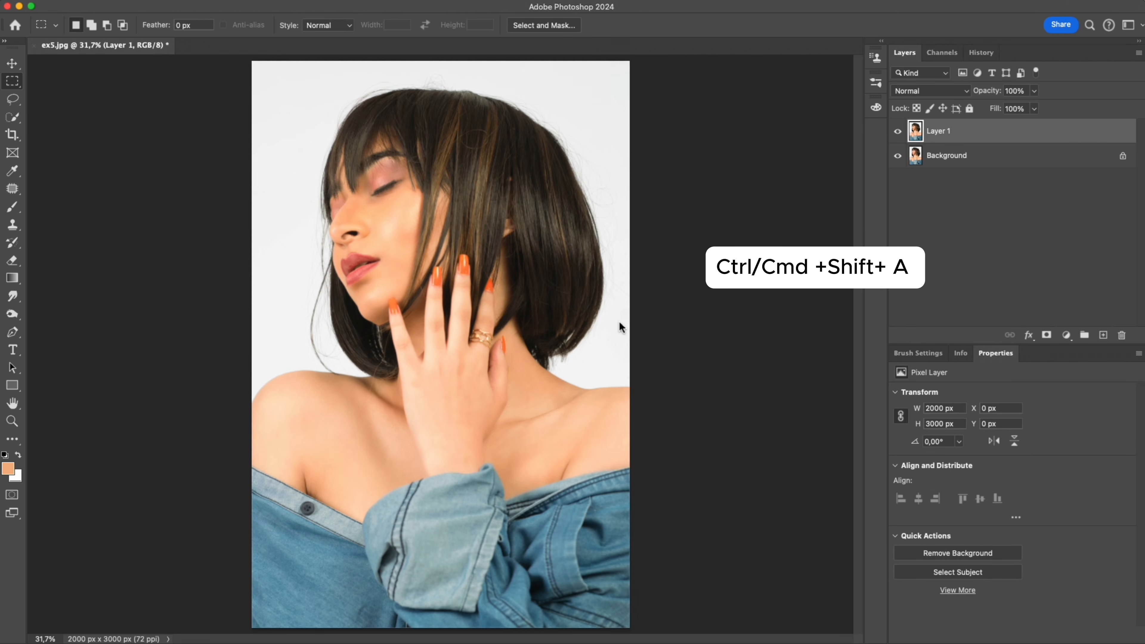
key(ctrl+shift+a)
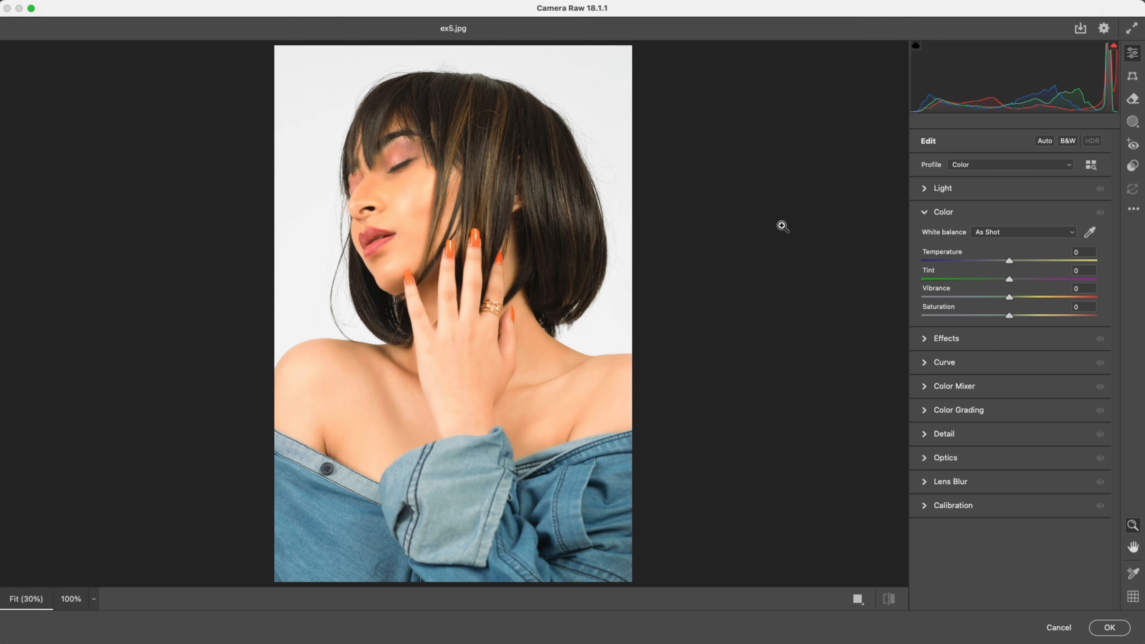
Step: Check that Lab color readouts are enabled and place color samplers on the woman's cheek and shoulder
right_click(948, 84)
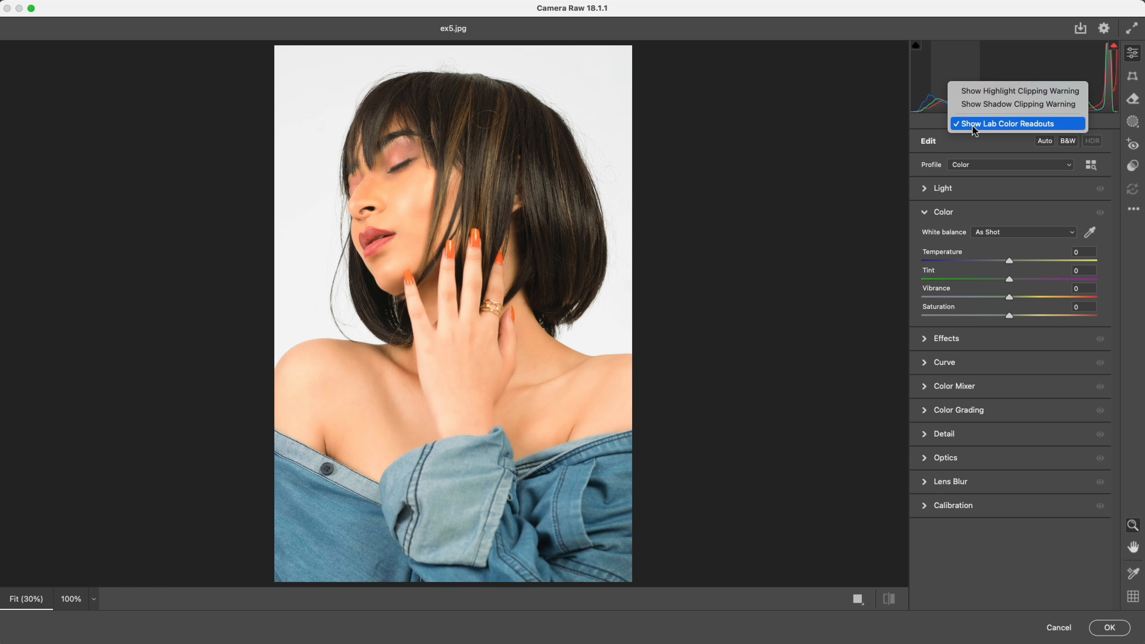
click(1134, 574)
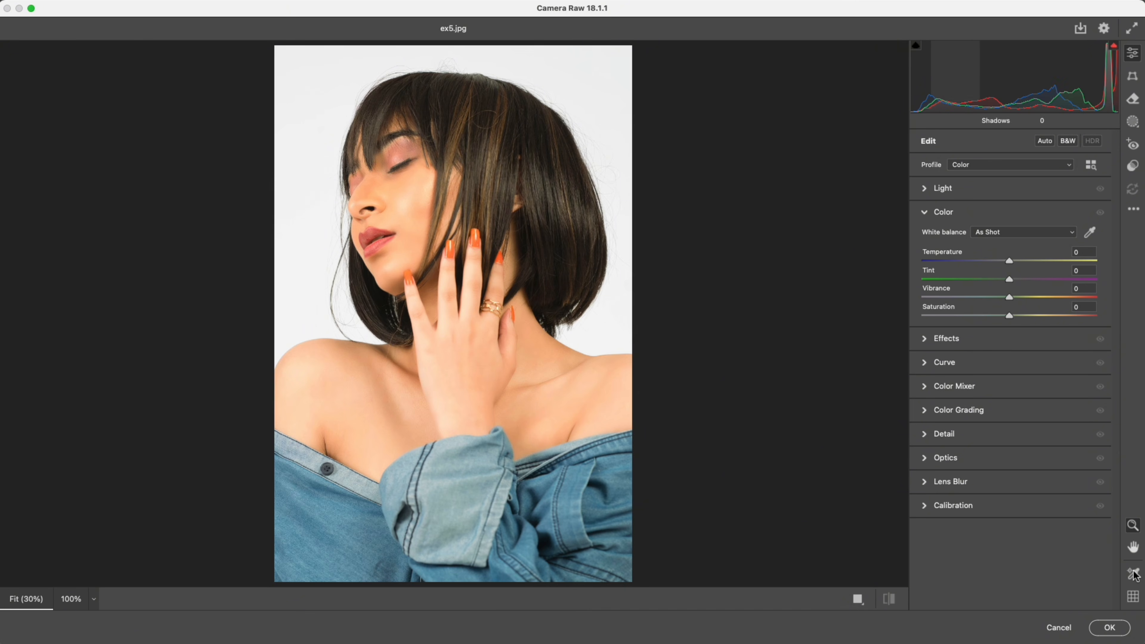
click(1134, 574)
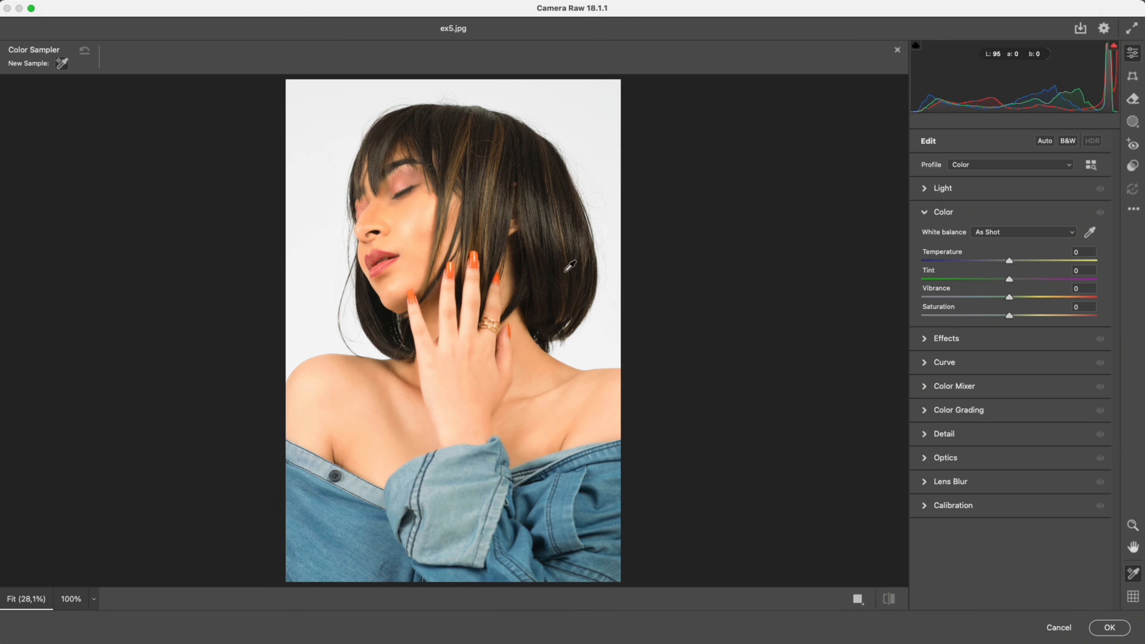
click(413, 207)
click(579, 388)
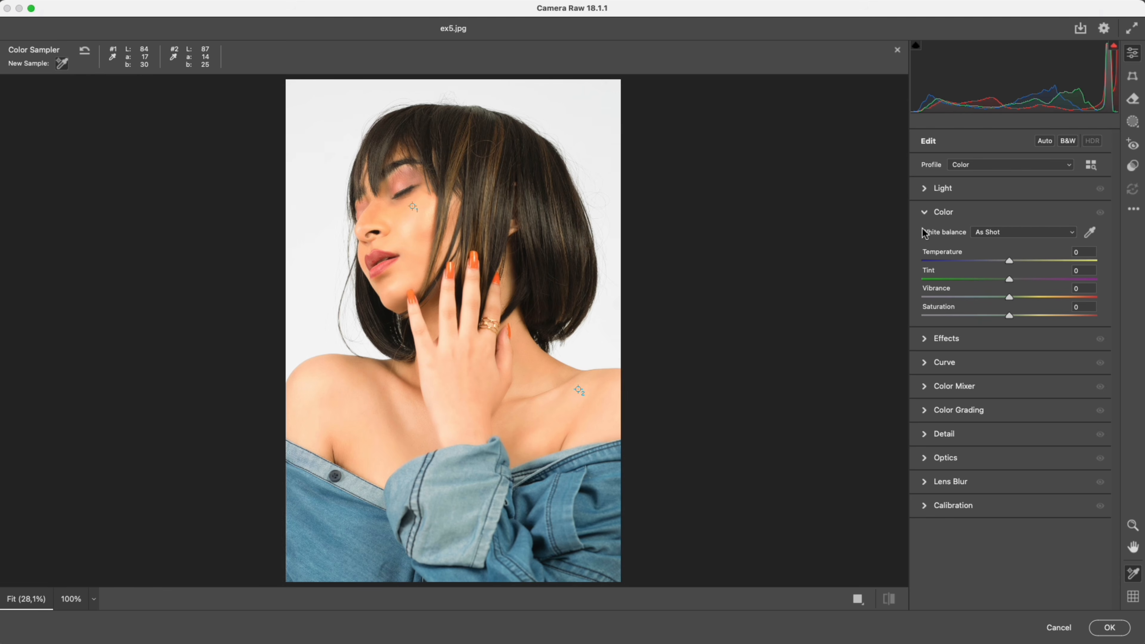
Step: Create a people mask for Person 1 covering the facial skin and body skin
click(1132, 121)
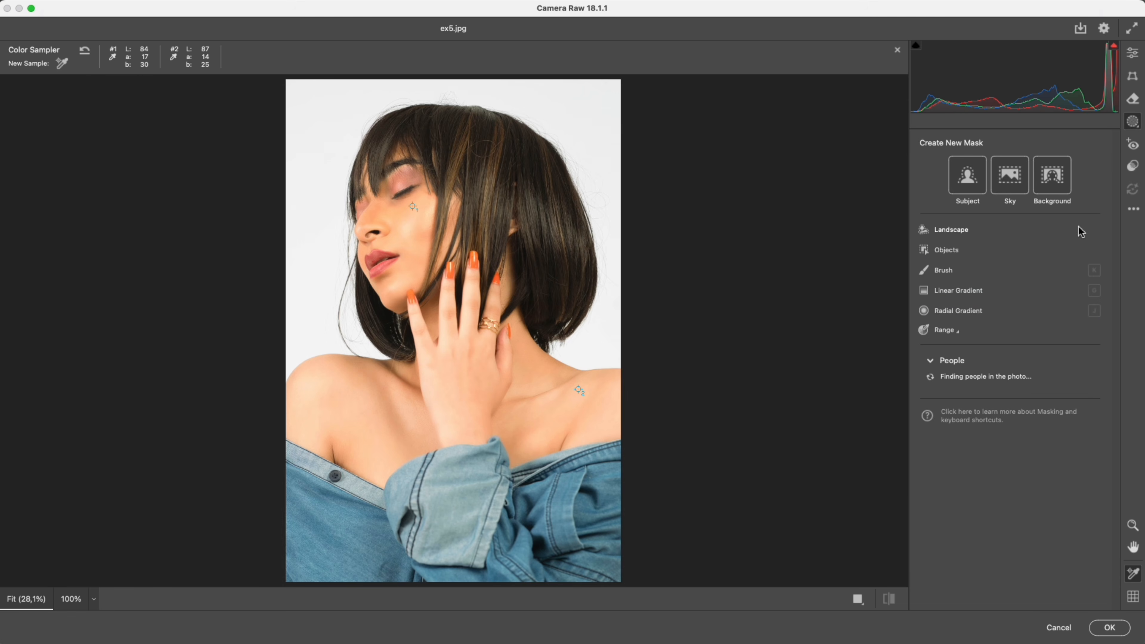
click(932, 388)
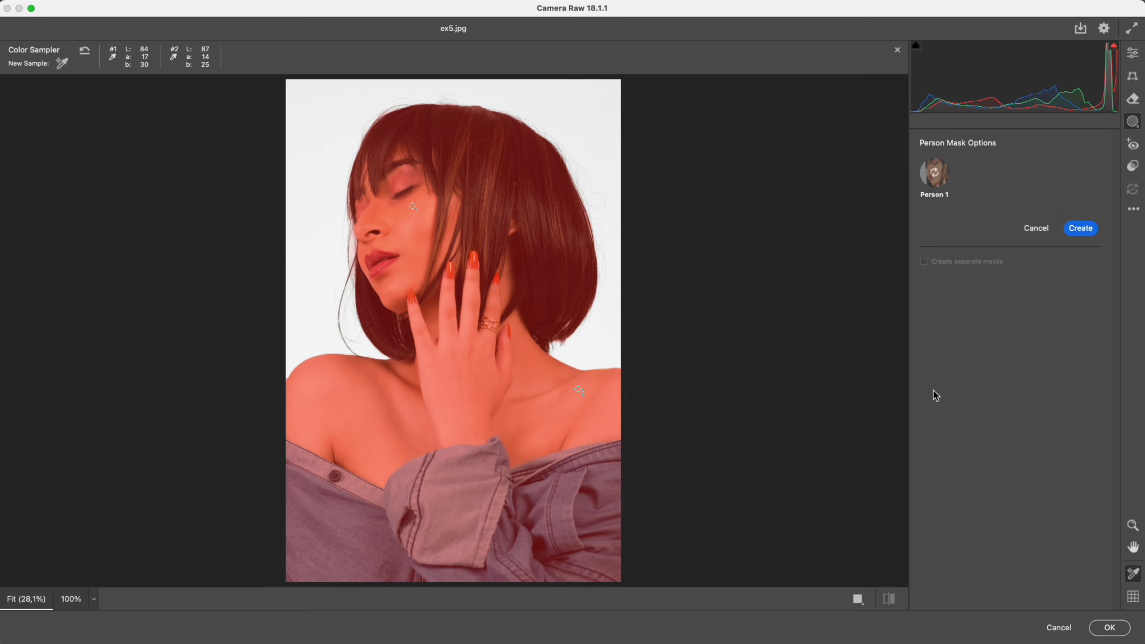
click(923, 249)
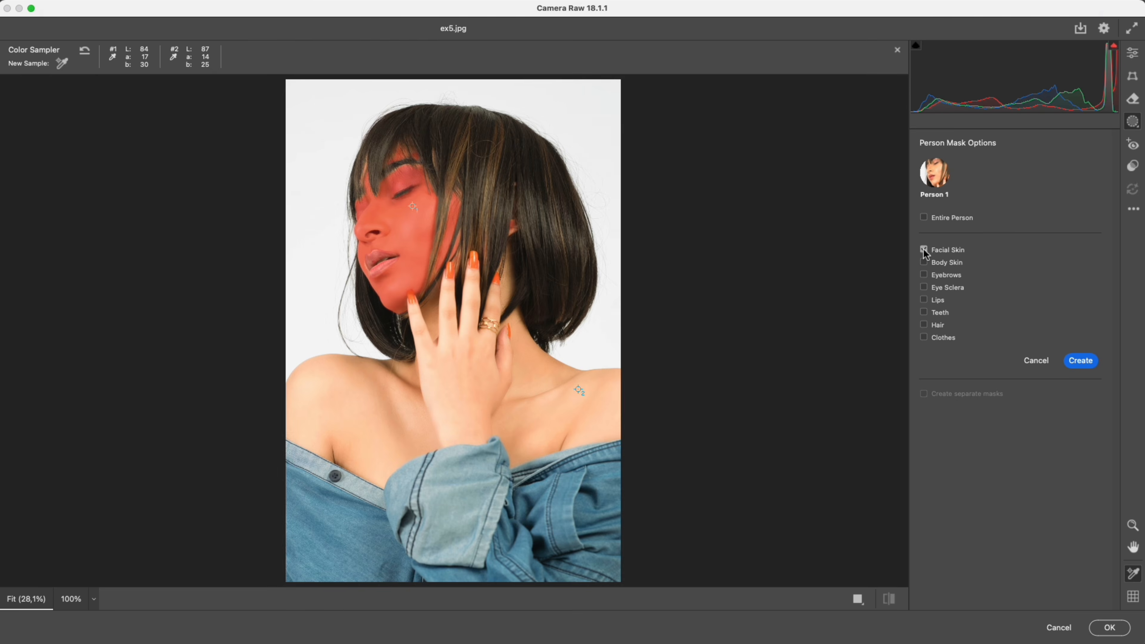
click(923, 262)
click(1080, 360)
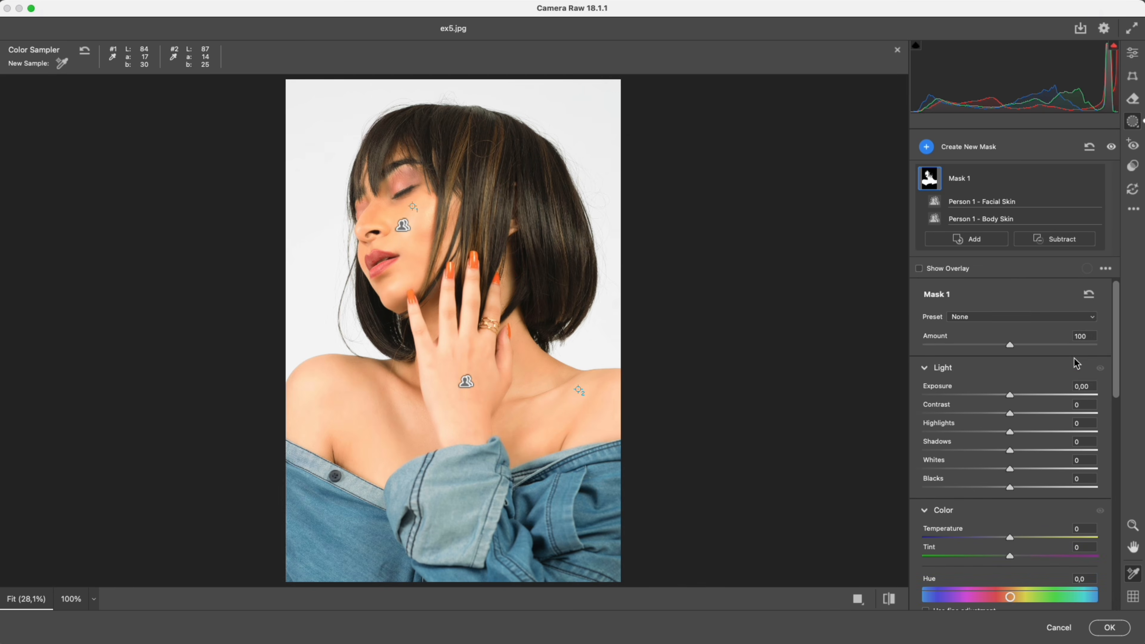
Step: Set the facial and body skin mask's temperature to -27 and tint to +10
scroll(1121, 368, down, 2)
scroll(1121, 367, down, 3)
mouse_move(1011, 390)
mouse_down()
mouse_move(986, 397)
mouse_move(1018, 407)
mouse_up()
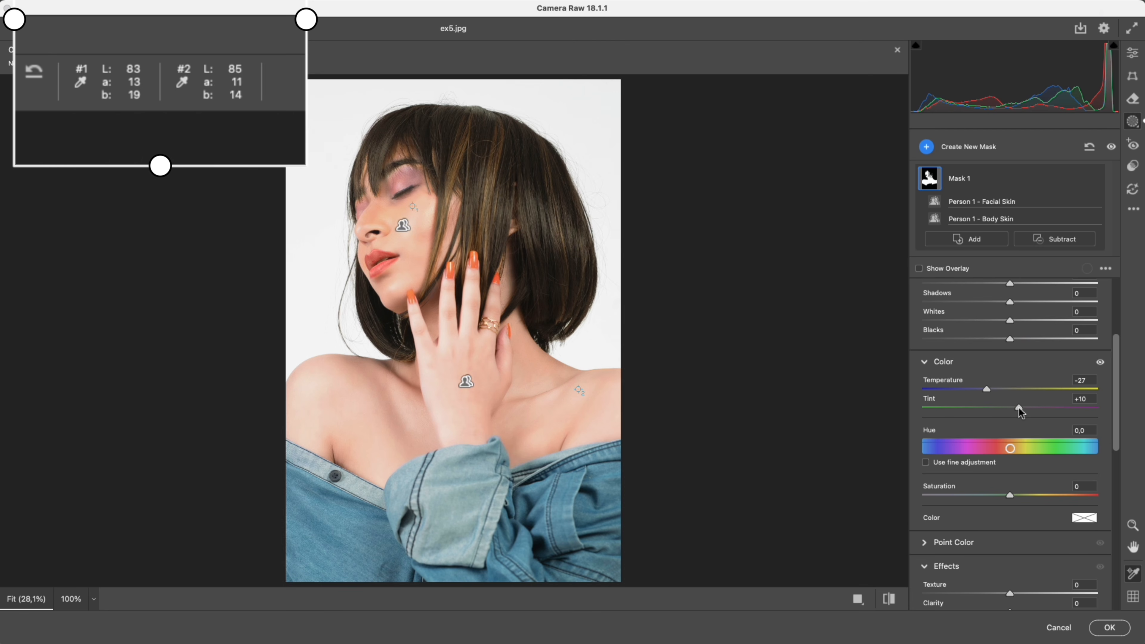
Step: Add a separate people mask for Person 1's facial skin only and set its temperature to -14
click(1133, 128)
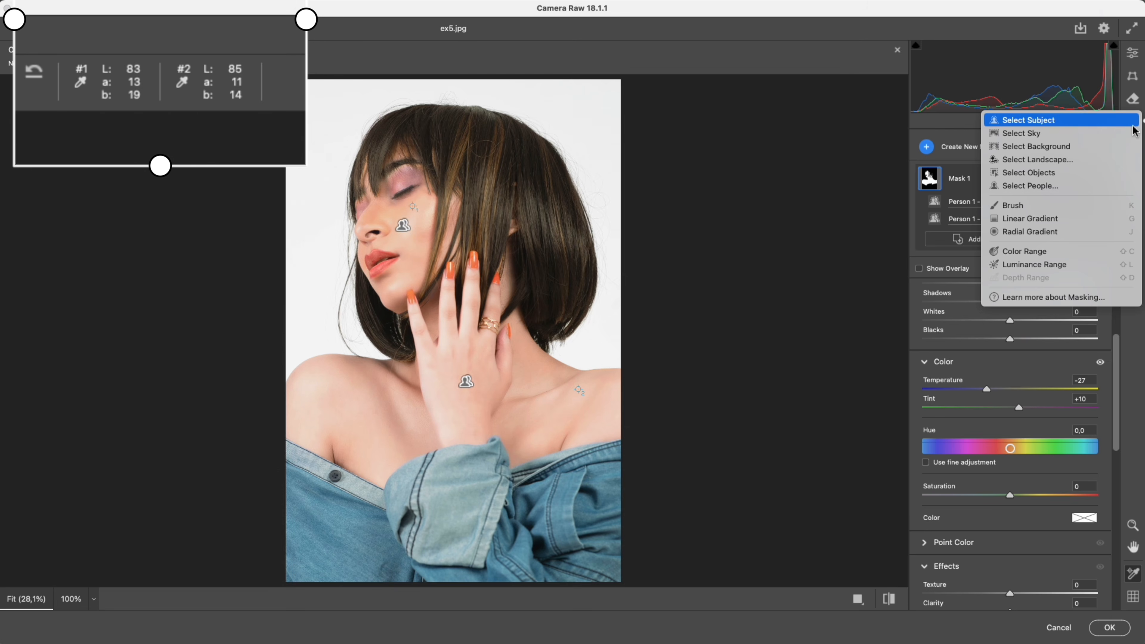
click(1036, 185)
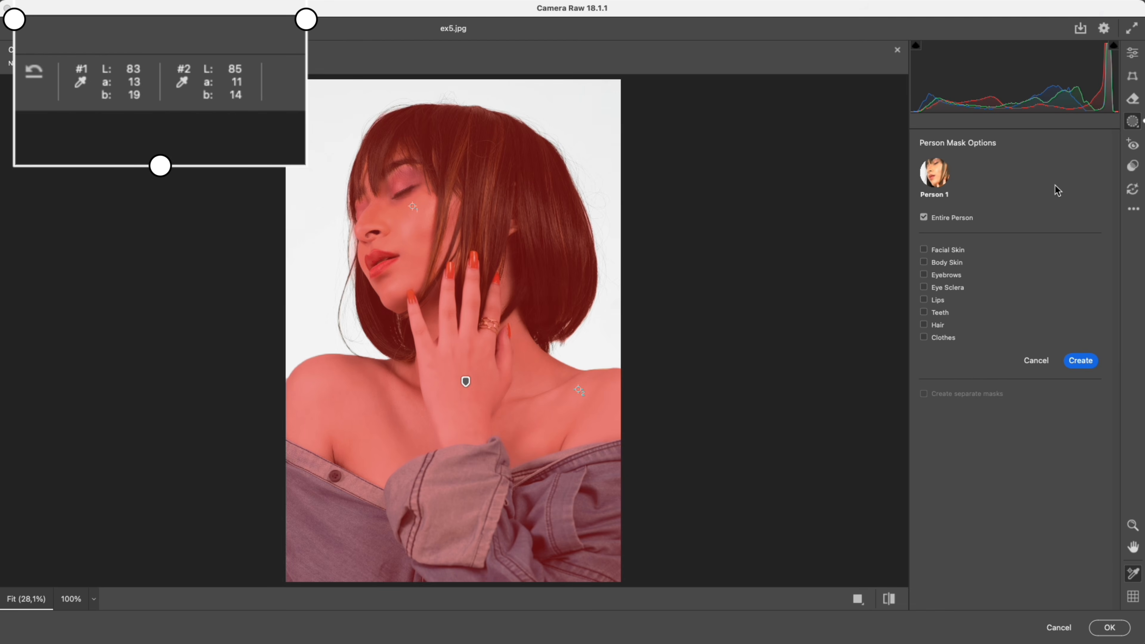
click(923, 249)
click(1075, 361)
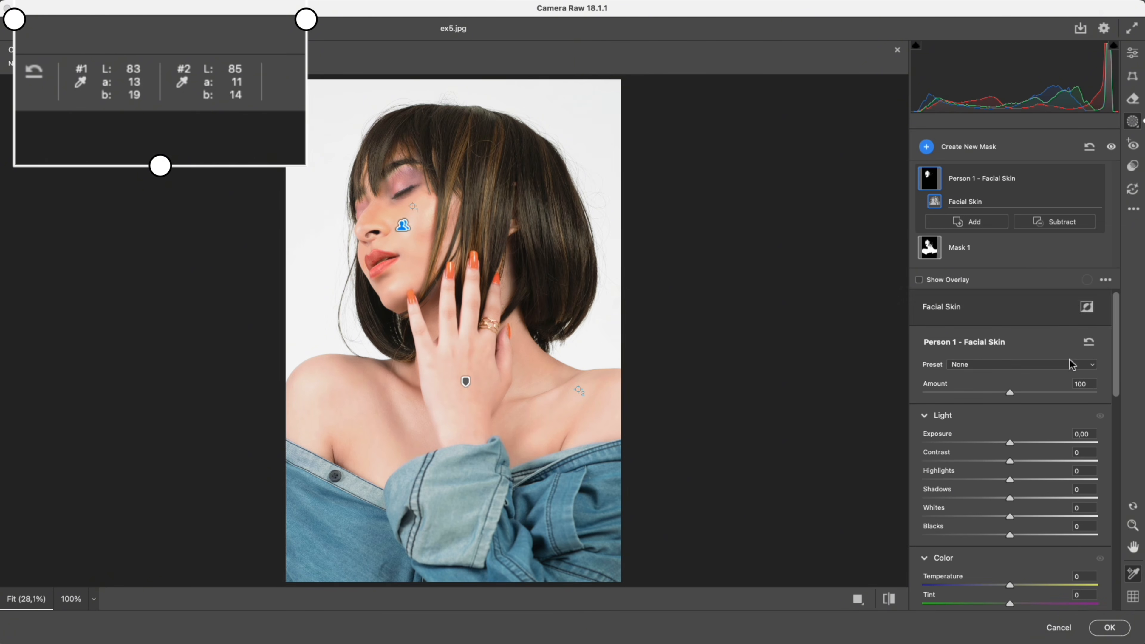
scroll(1036, 392, down, 5)
drag(1011, 394, 1001, 397)
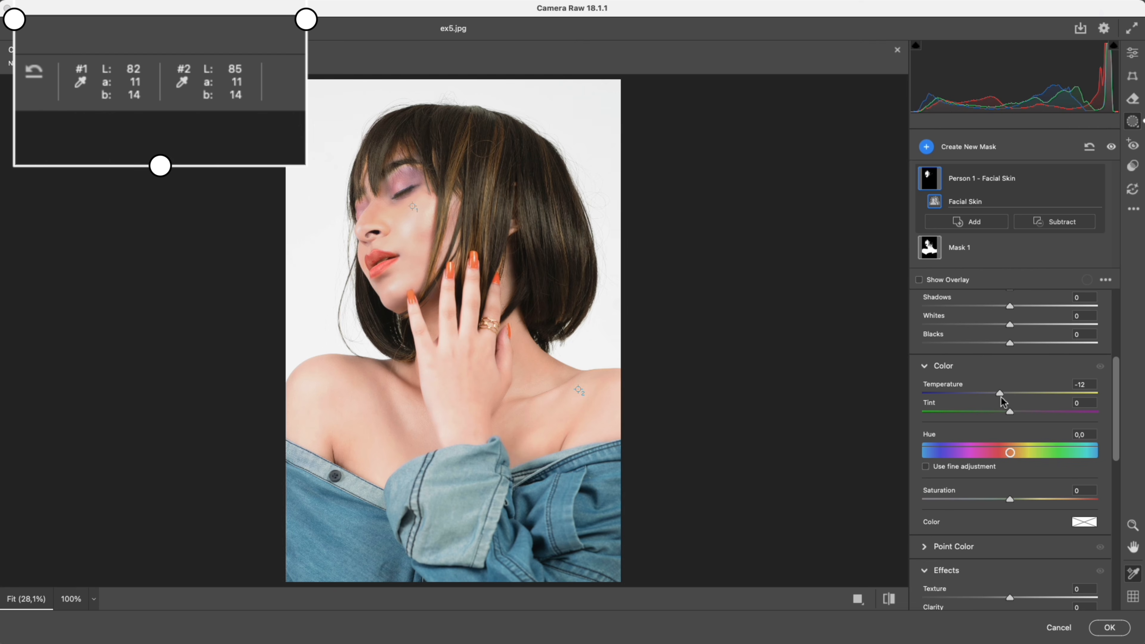
Step: Compare the masked skin correction with the original by toggling the edits and showing Before/After side by side
click(890, 597)
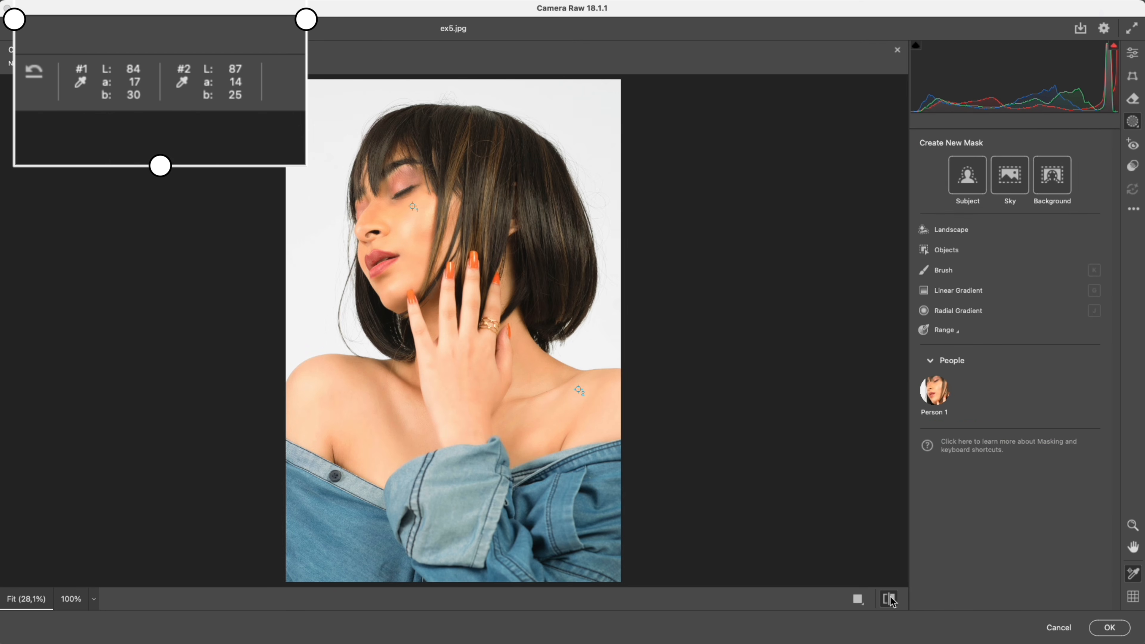
click(890, 598)
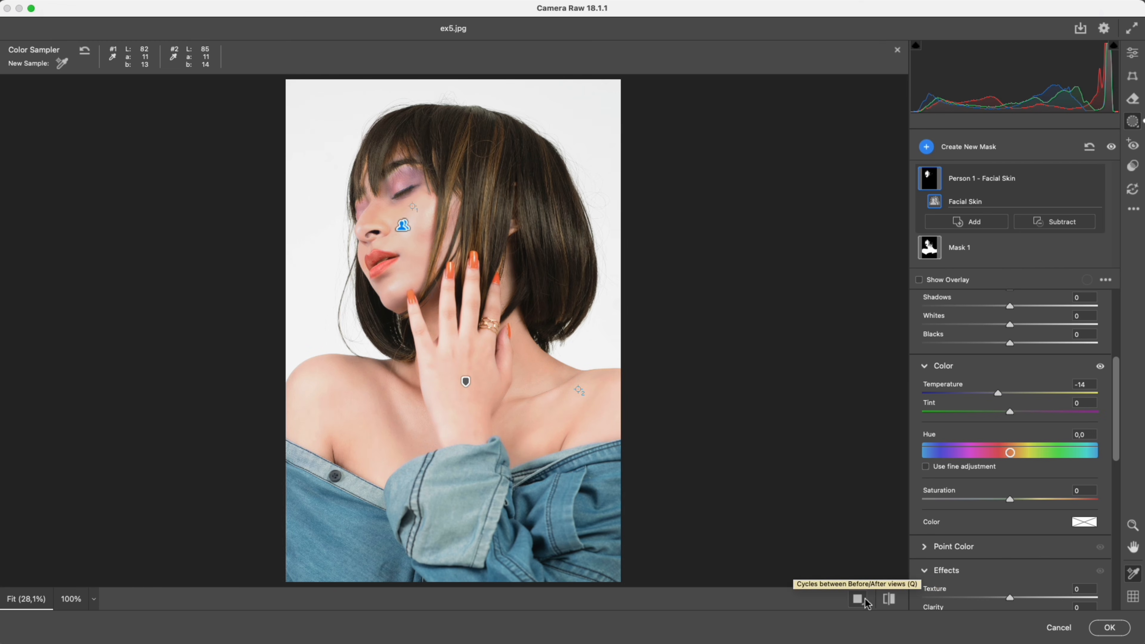
click(862, 600)
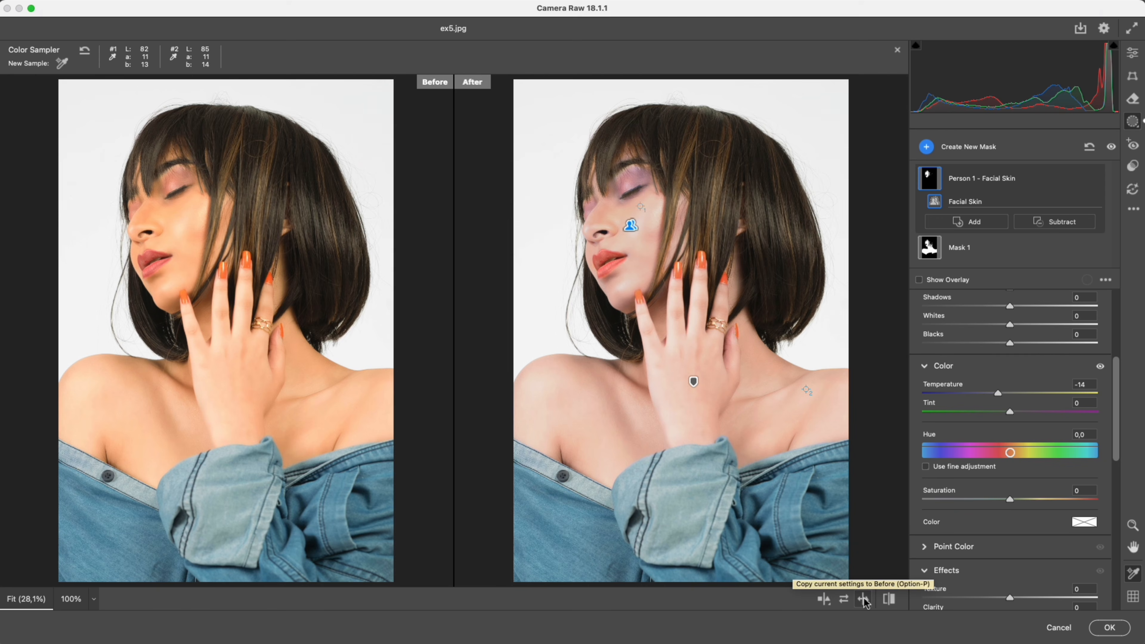